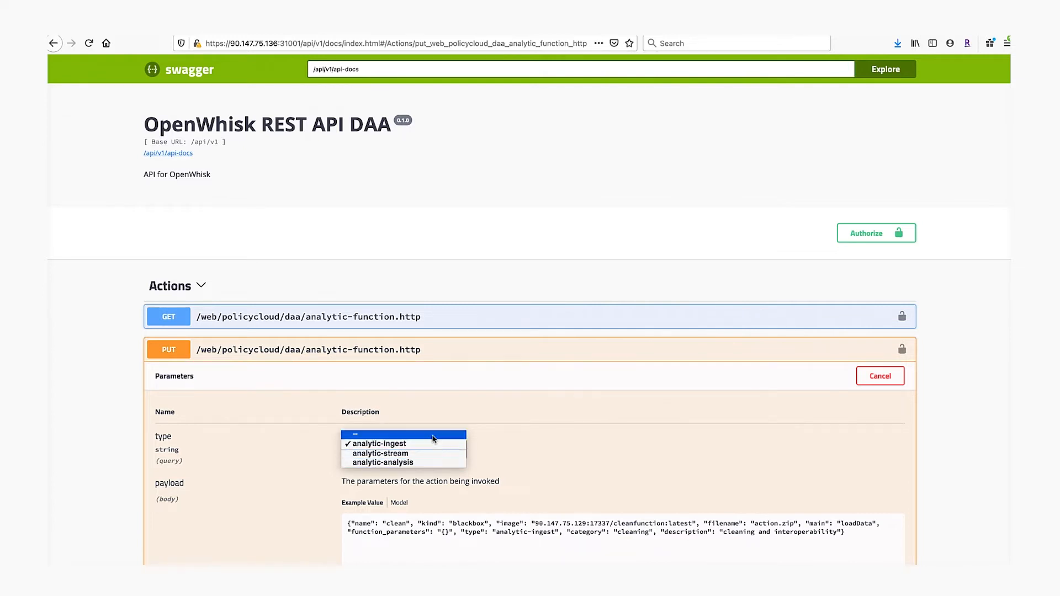
Step: Dismiss the action type list without changing it and collapse the PUT analytic-function operation
click(449, 357)
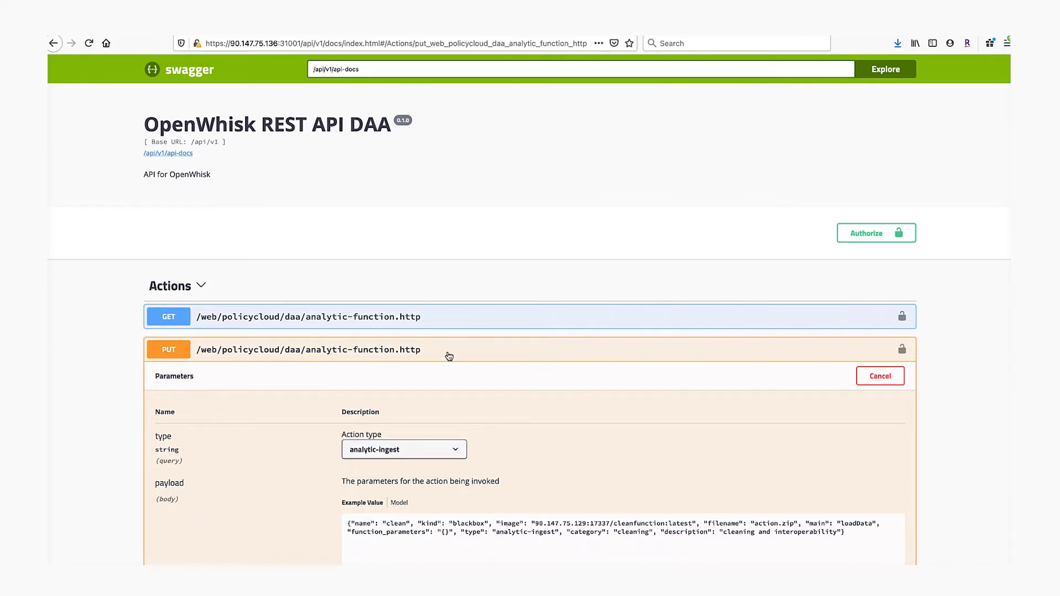
click(449, 357)
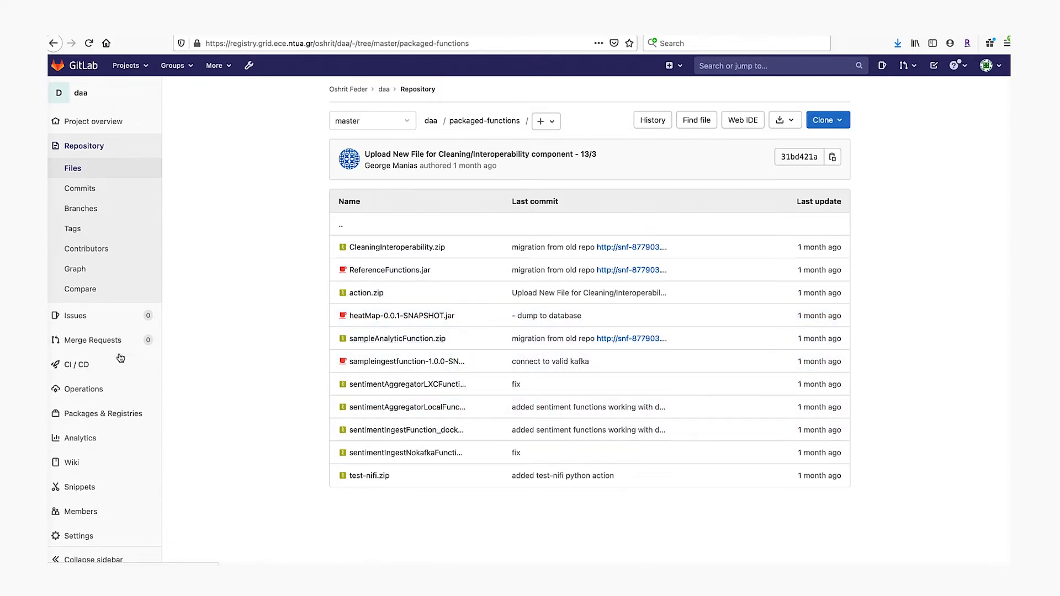
Step: Open a page under Packages & Registries in the daa GitLab project
click(123, 413)
click(199, 434)
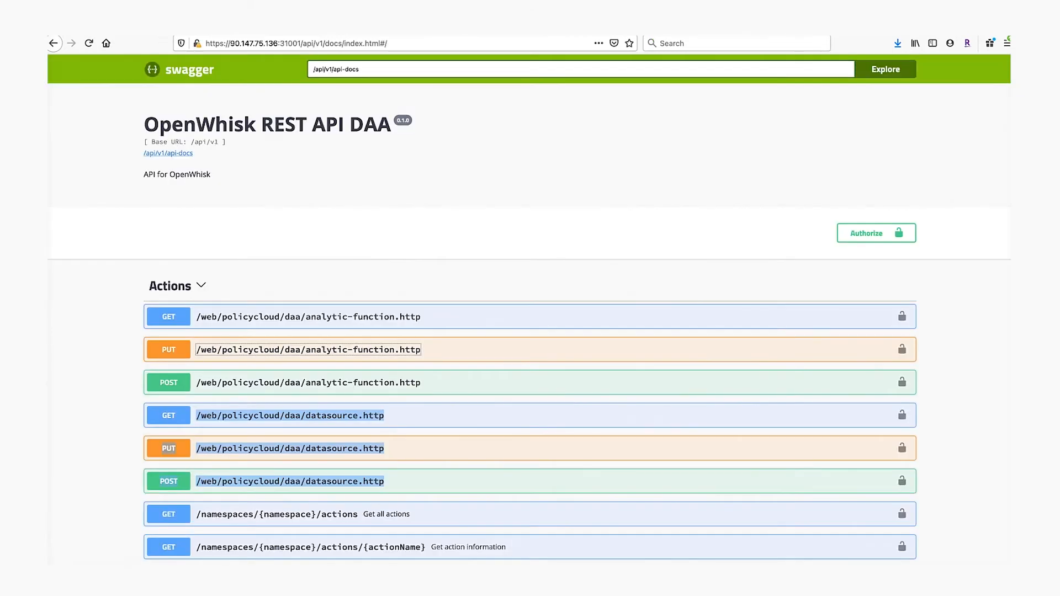
Step: Expand the PUT analytic-function operation and examine its payload's name, kind, image, filename, type, category and description fields
click(405, 350)
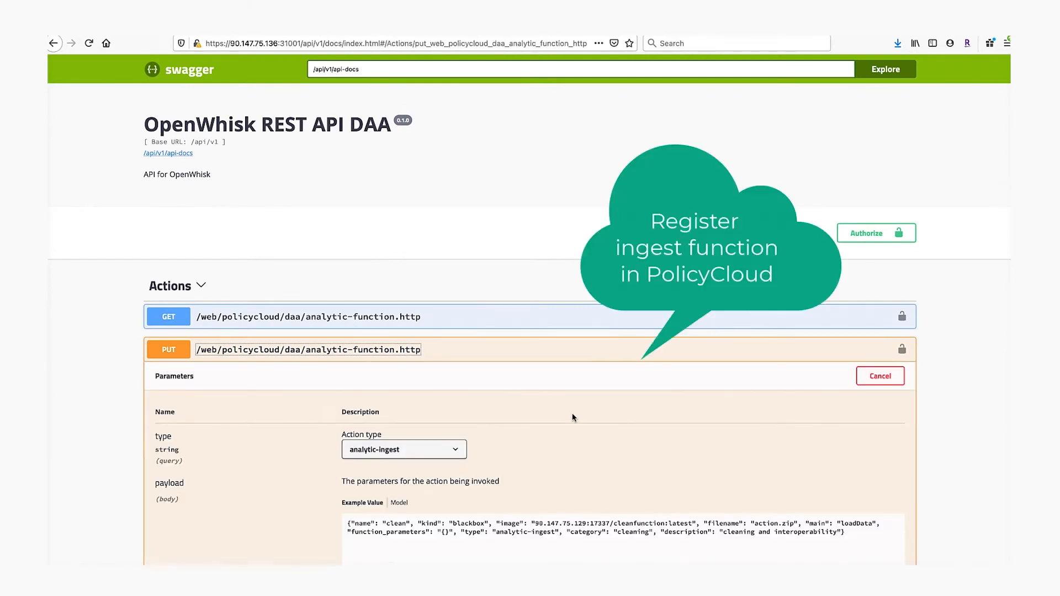
scroll(573, 418, down, 2)
scroll(573, 418, down, 3)
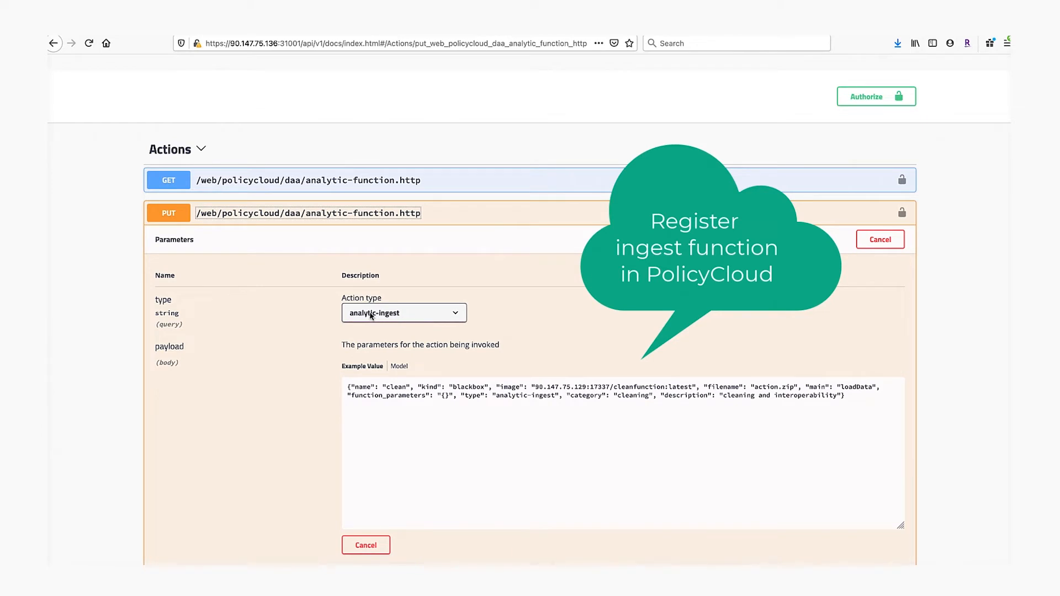
click(386, 387)
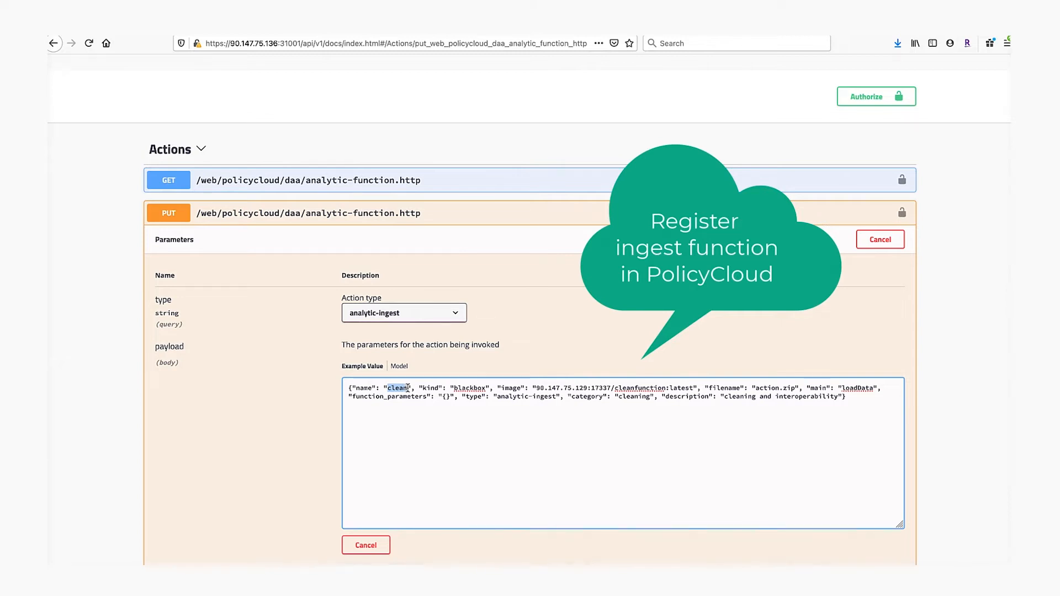
double_click(467, 390)
drag(501, 390, 695, 386)
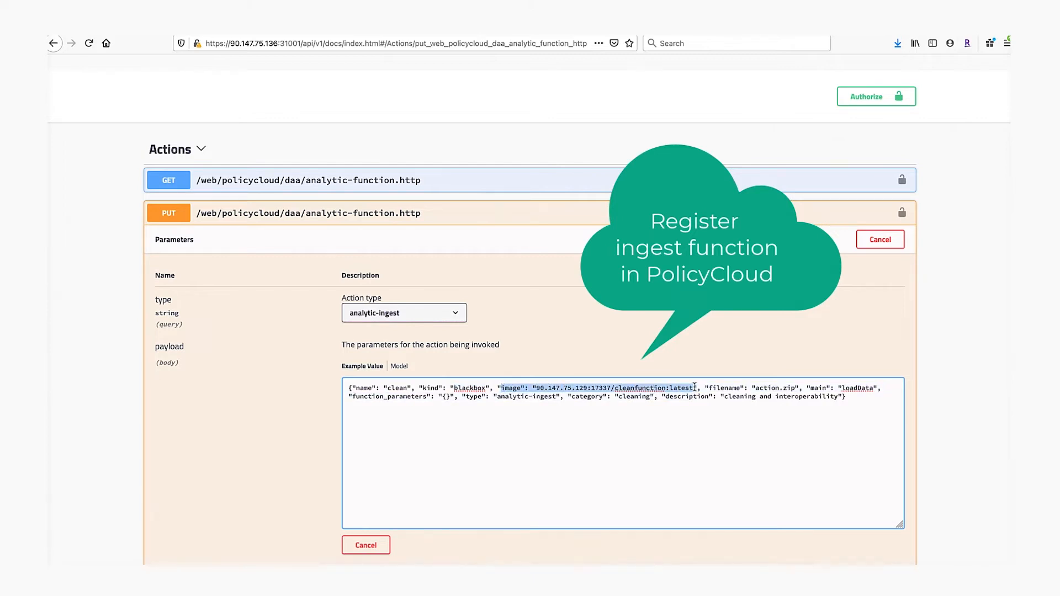
drag(758, 389, 793, 387)
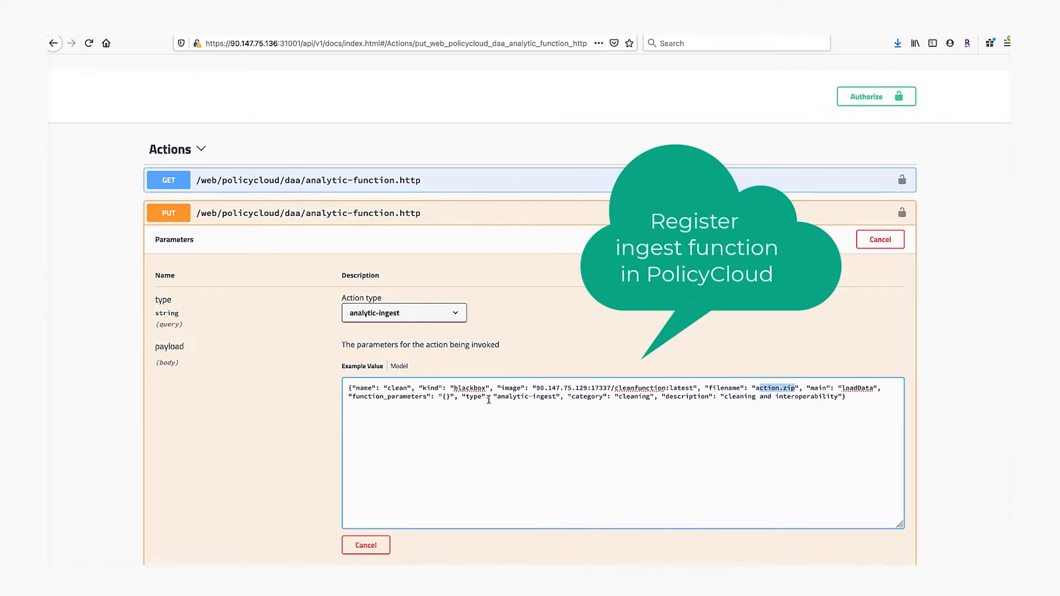
drag(466, 397, 839, 395)
scroll(676, 461, down, 3)
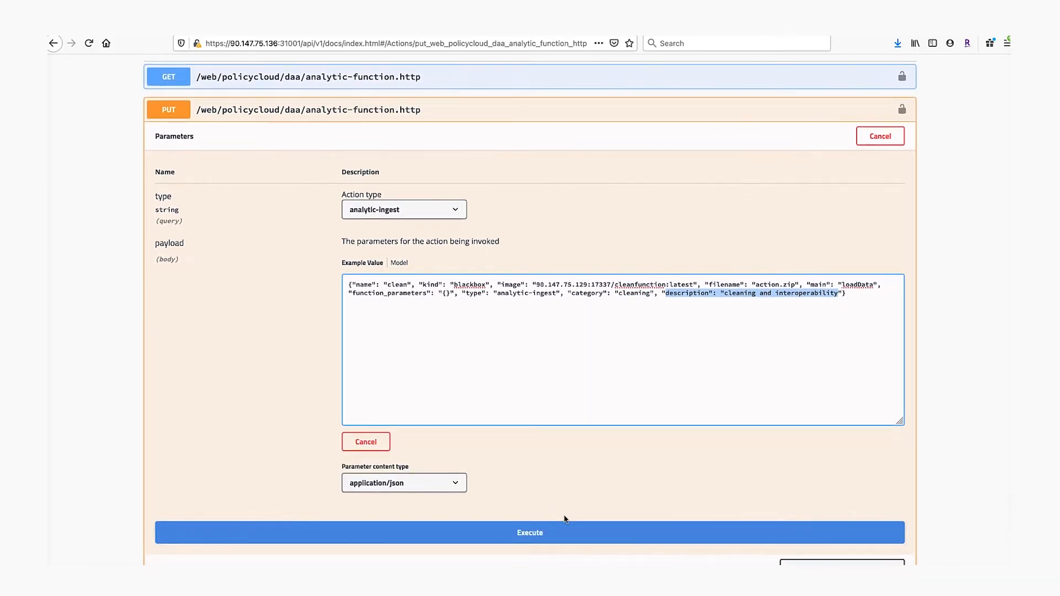
Step: Execute the PUT analytic-function request to register the clean ingest function and review the server response
click(530, 533)
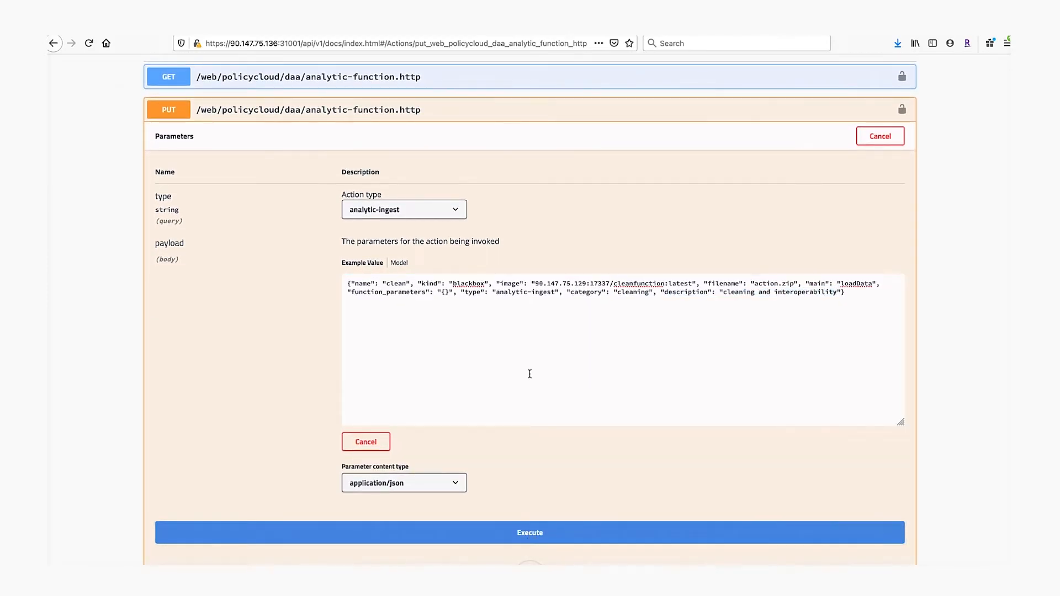
scroll(530, 374, down, 4)
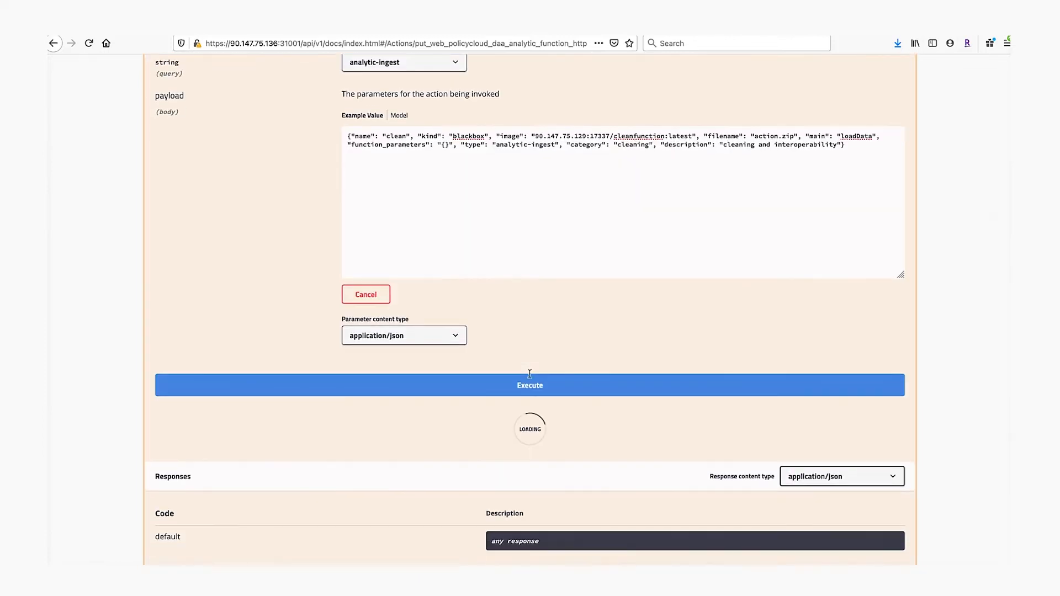
scroll(530, 373, down, 2)
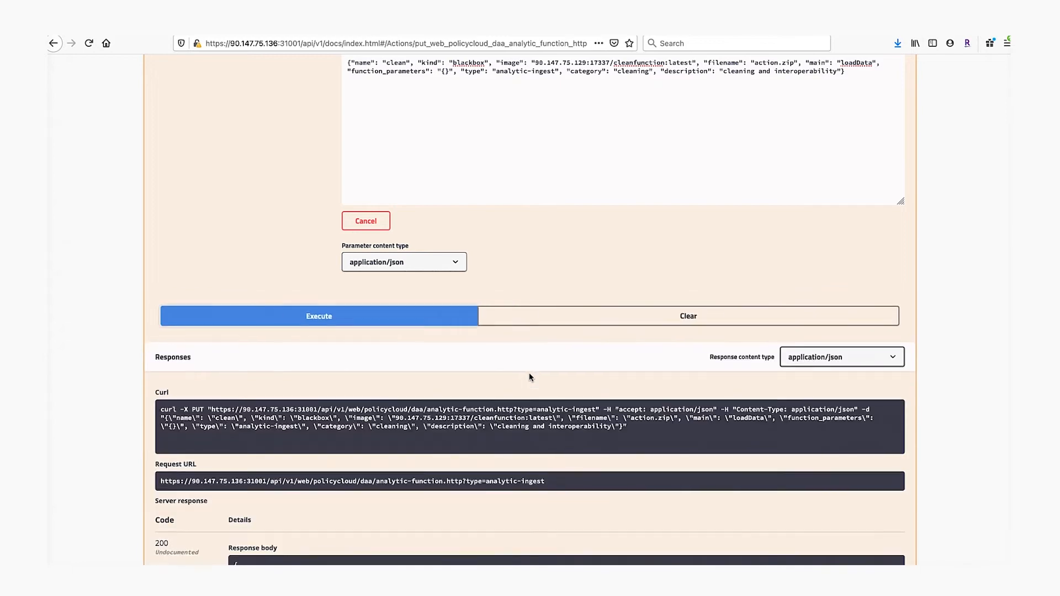
scroll(528, 377, down, 3)
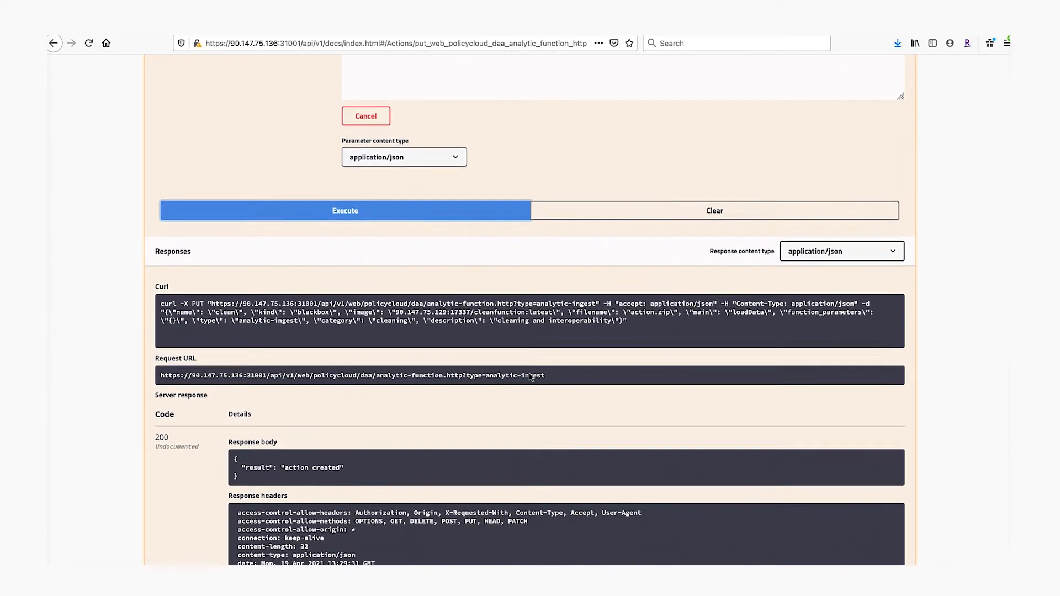
drag(157, 414, 349, 454)
scroll(349, 455, up, 10)
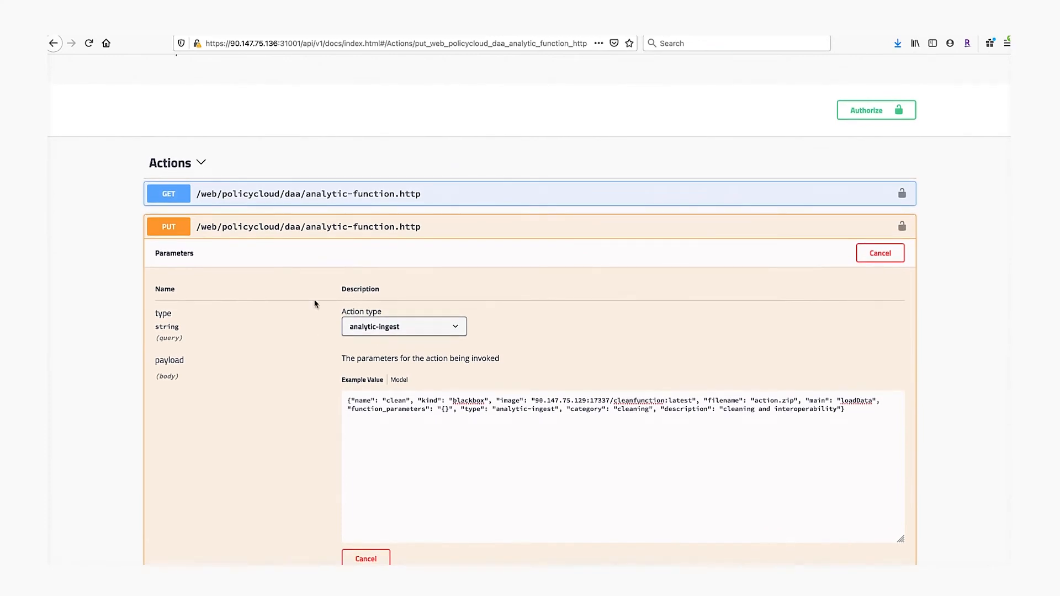
click(332, 230)
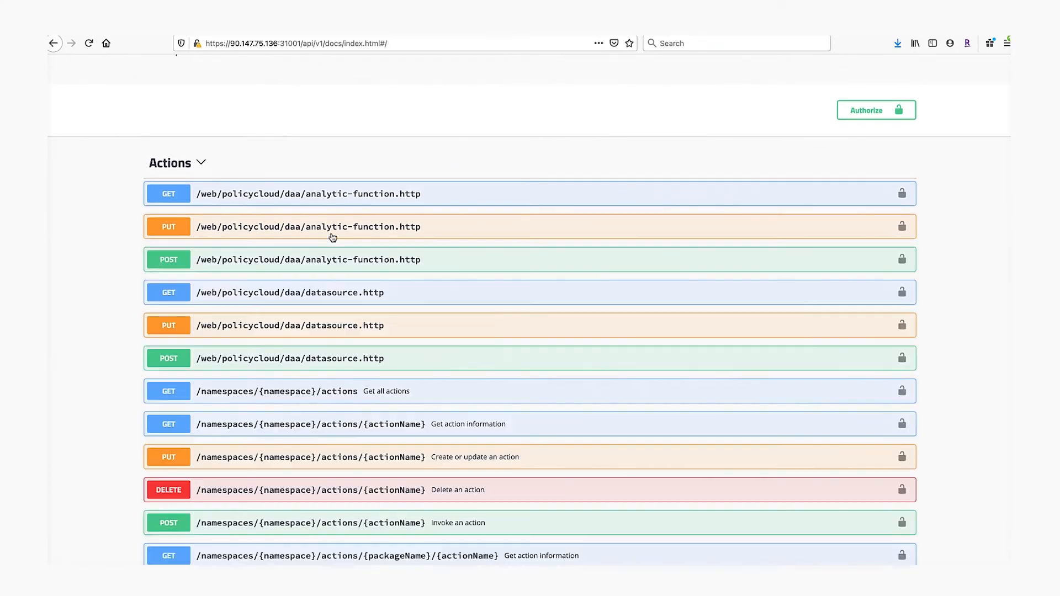
Step: Execute the GET analytic-function request with type analytic-ingest to list the available ingest functions
click(355, 200)
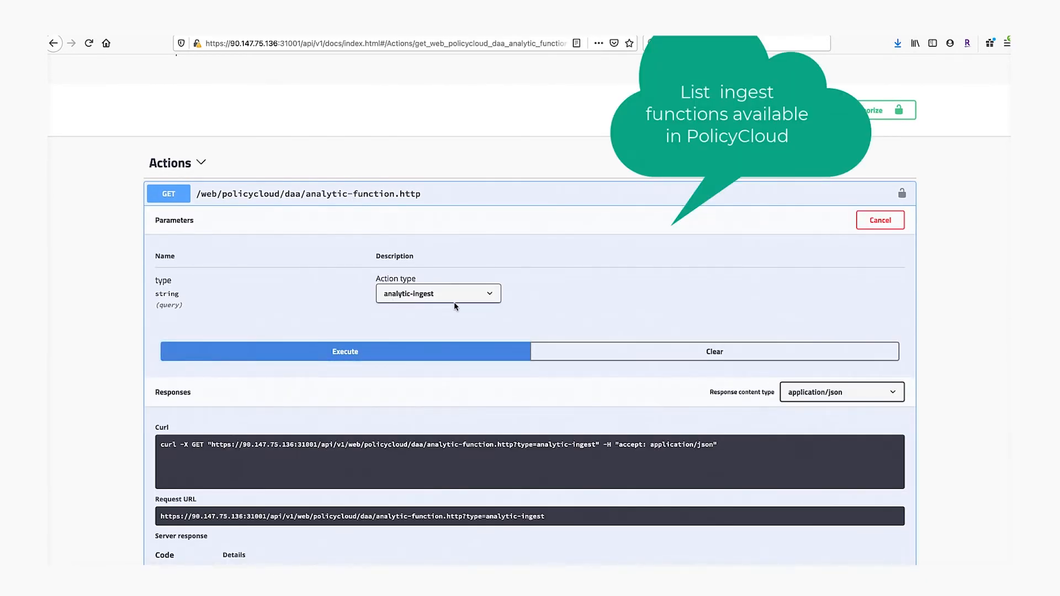
click(356, 354)
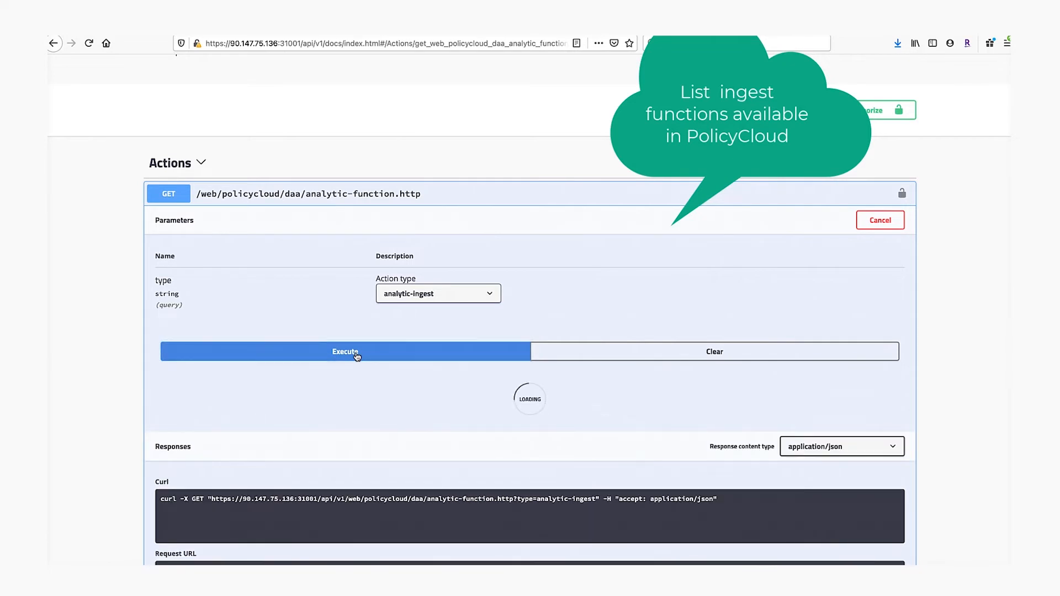
scroll(371, 416, down, 4)
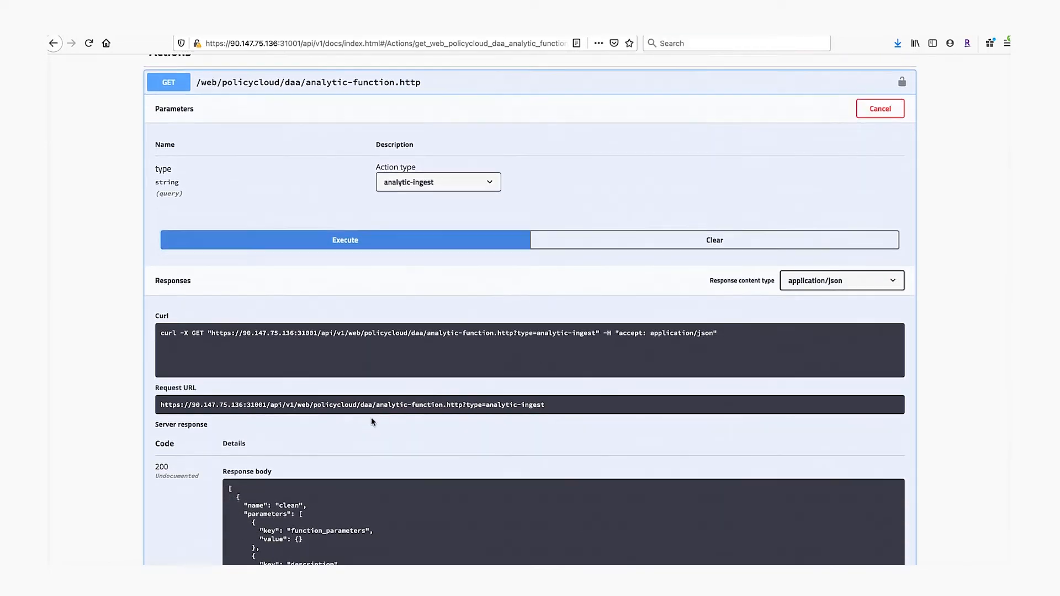
Step: Examine the names and descriptions of the clean and sentiments entries in the response body, and collapse the GET operation
scroll(373, 422, down, 3)
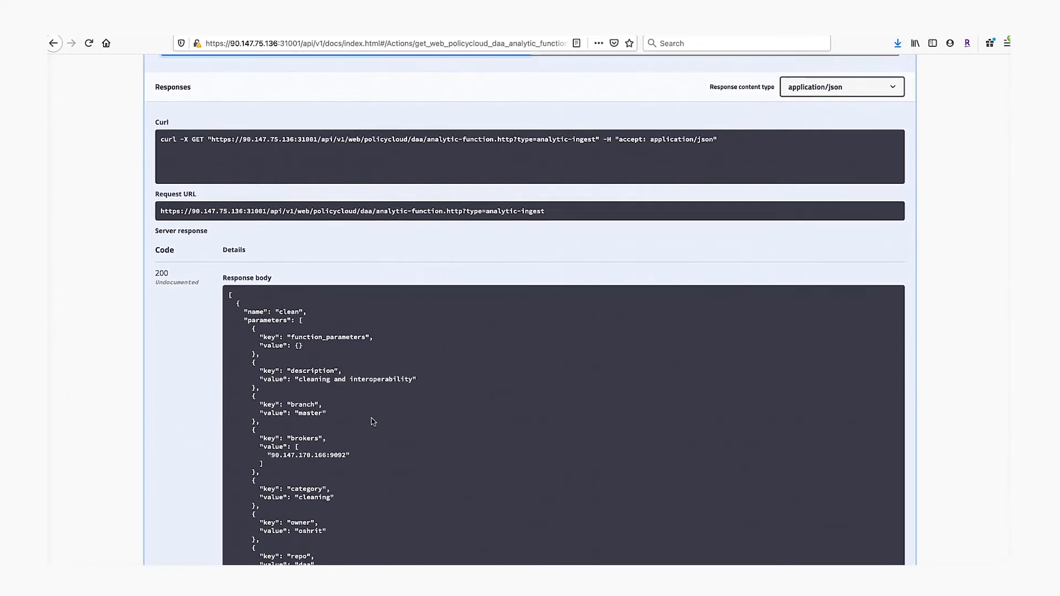
drag(237, 272, 315, 284)
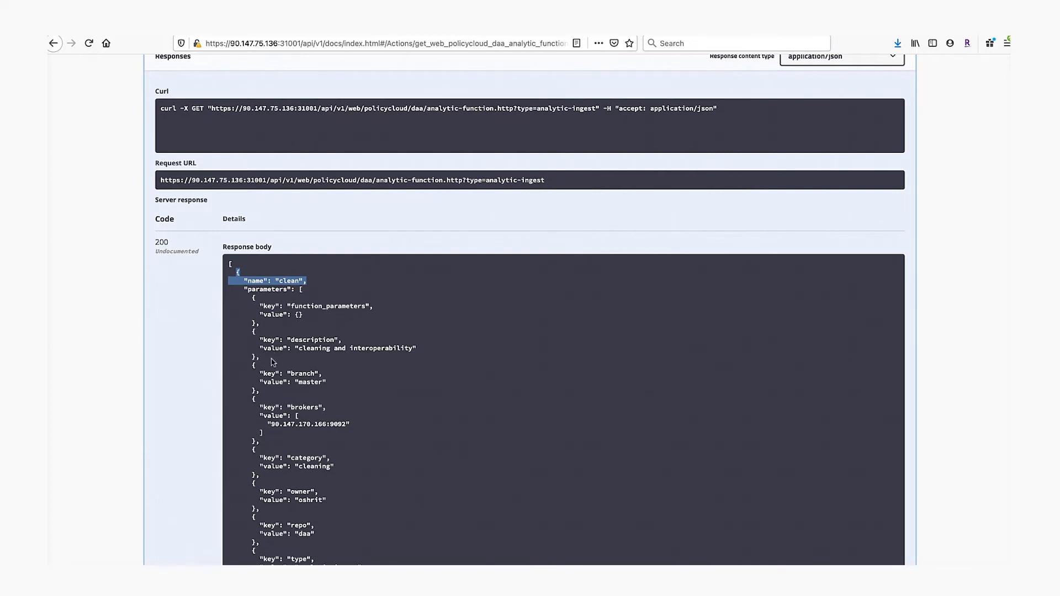
drag(297, 348, 421, 355)
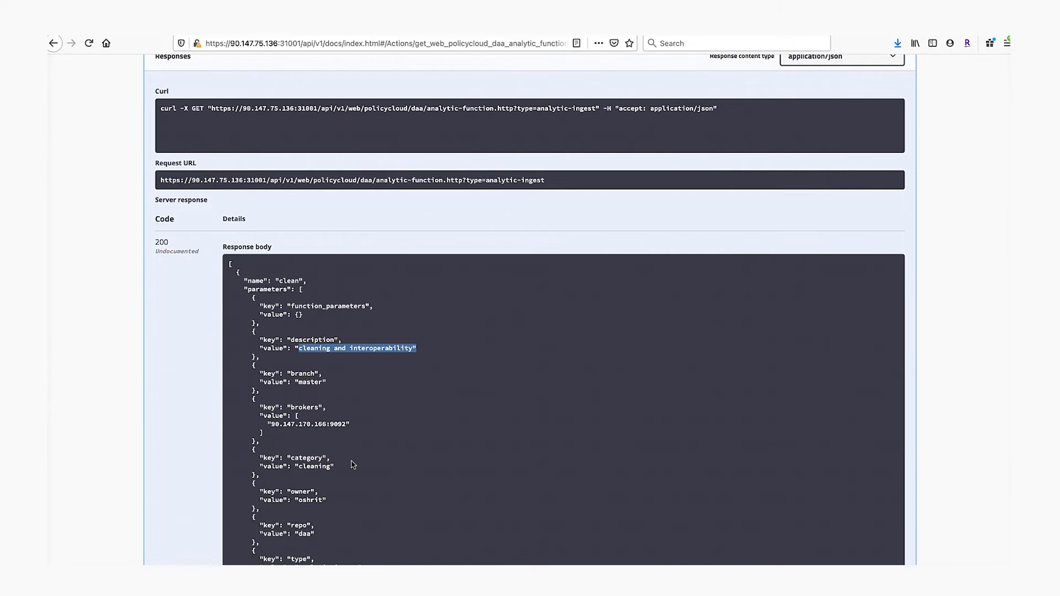
scroll(353, 465, down, 5)
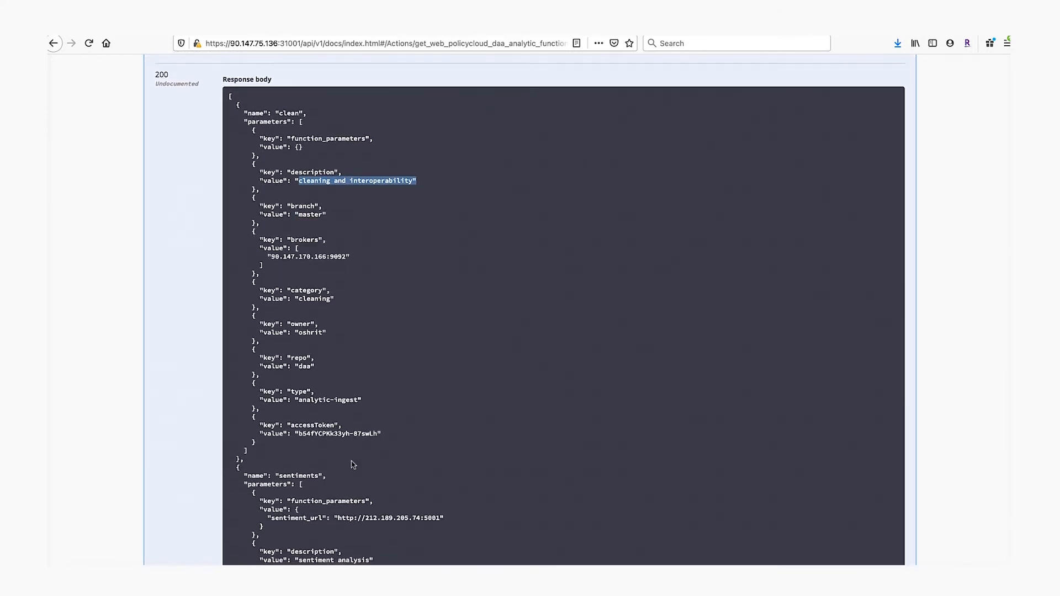
scroll(353, 465, down, 4)
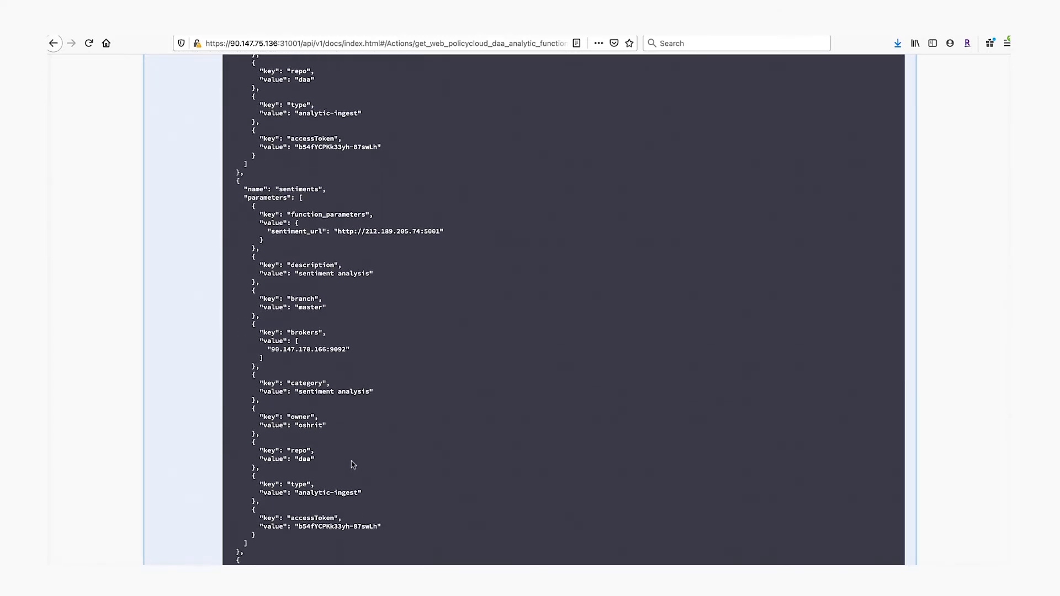
drag(243, 189, 323, 190)
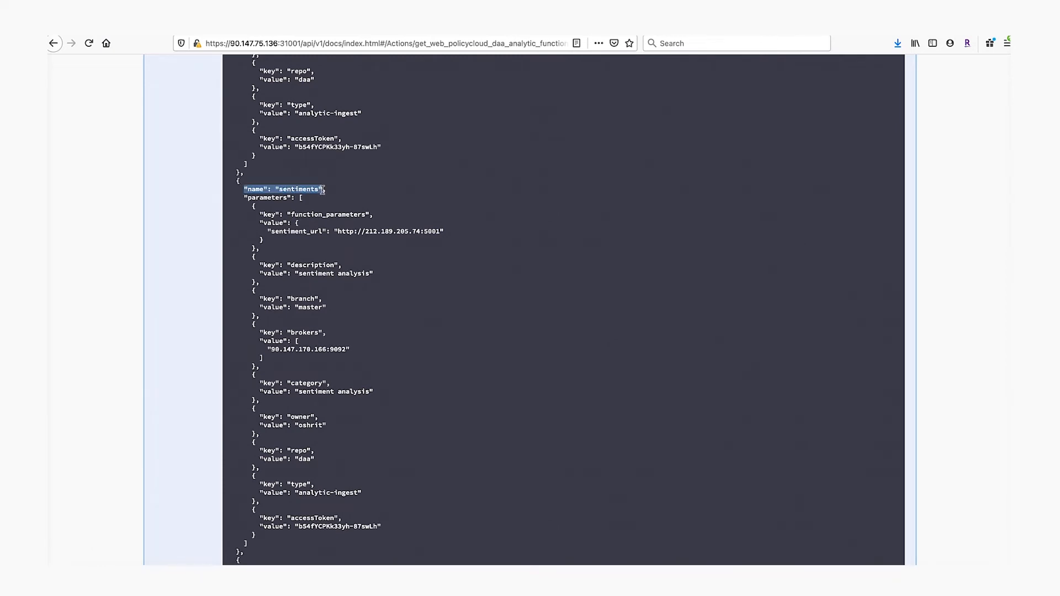
drag(297, 273, 368, 273)
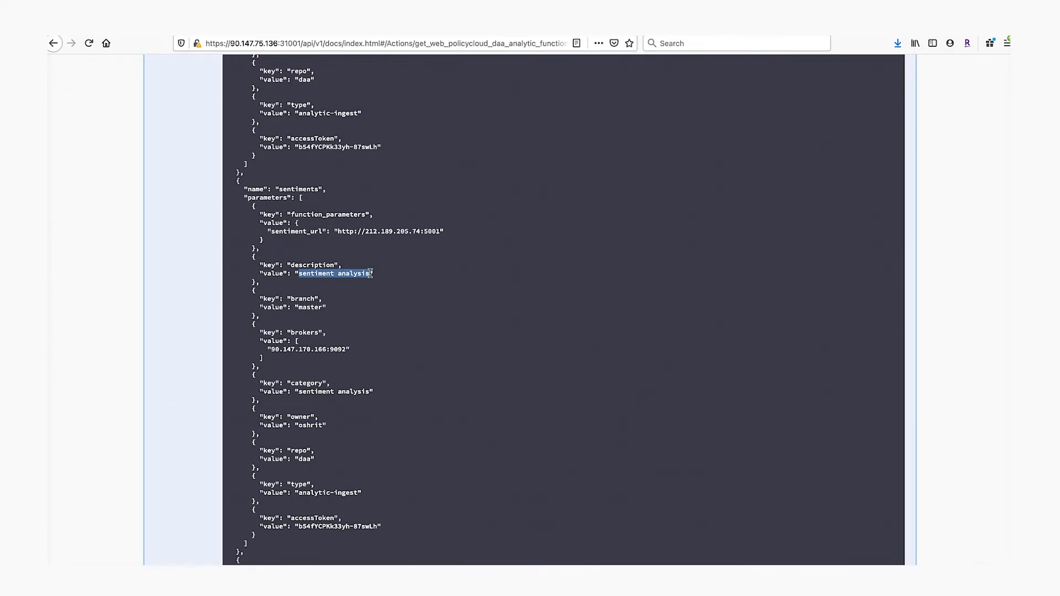
scroll(354, 254, up, 10)
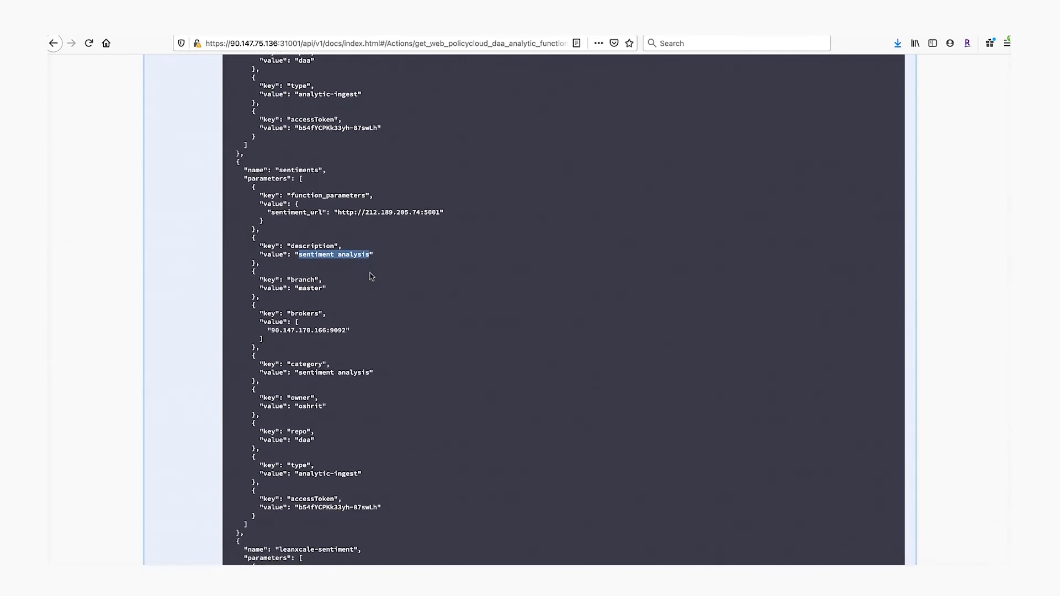
scroll(343, 239, up, 6)
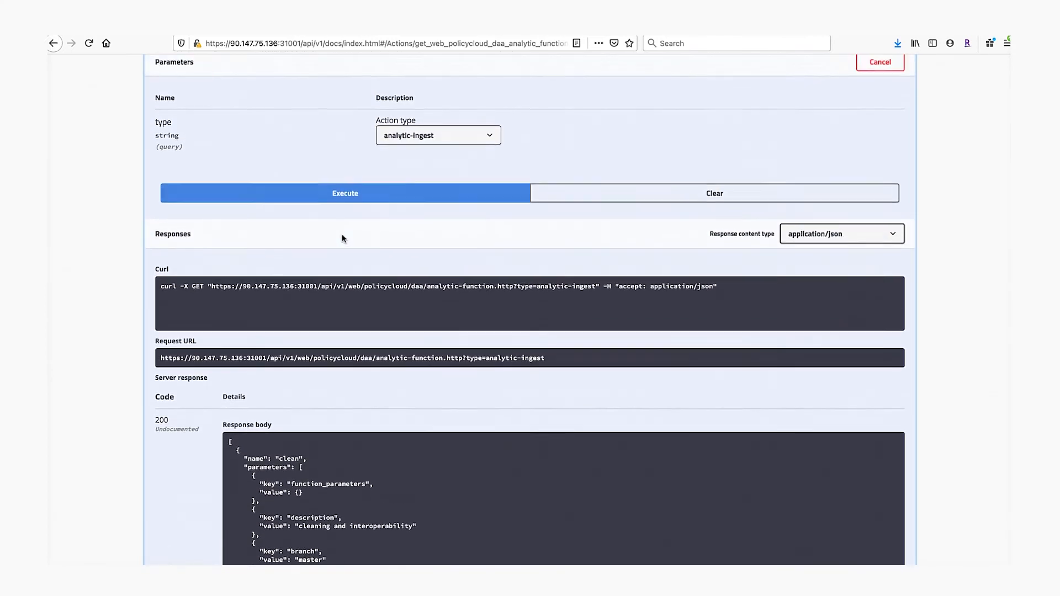
scroll(343, 238, up, 2)
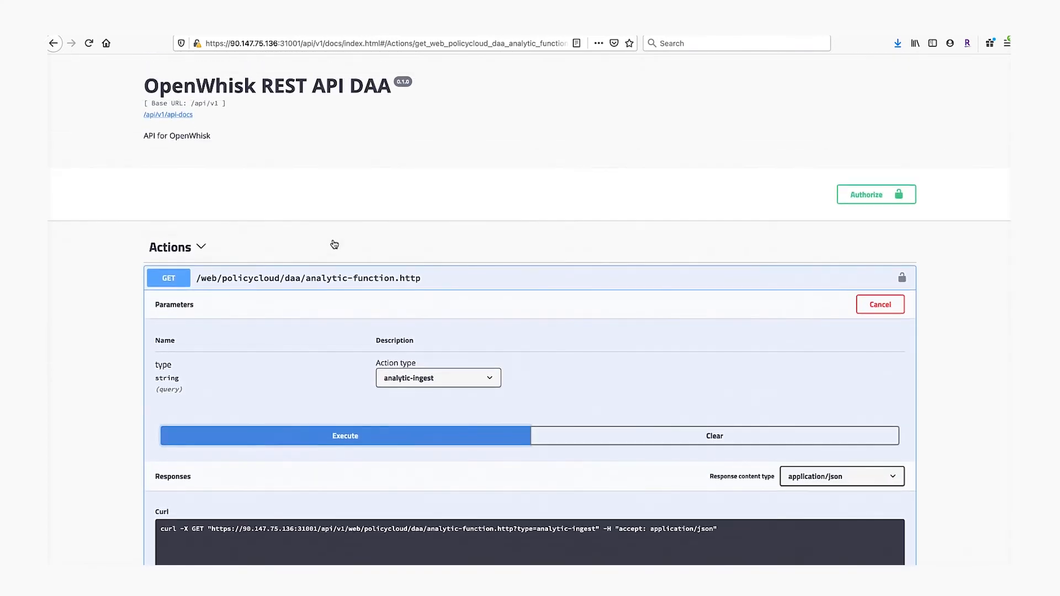
click(305, 284)
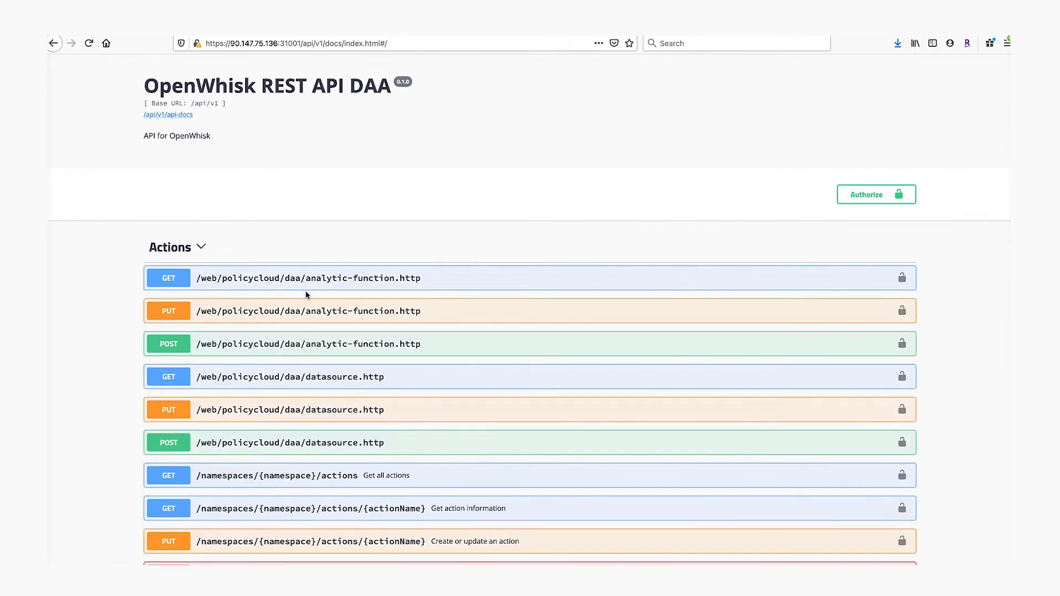
Step: Expand the PUT datasource operation and keep its type set to ingest
click(315, 415)
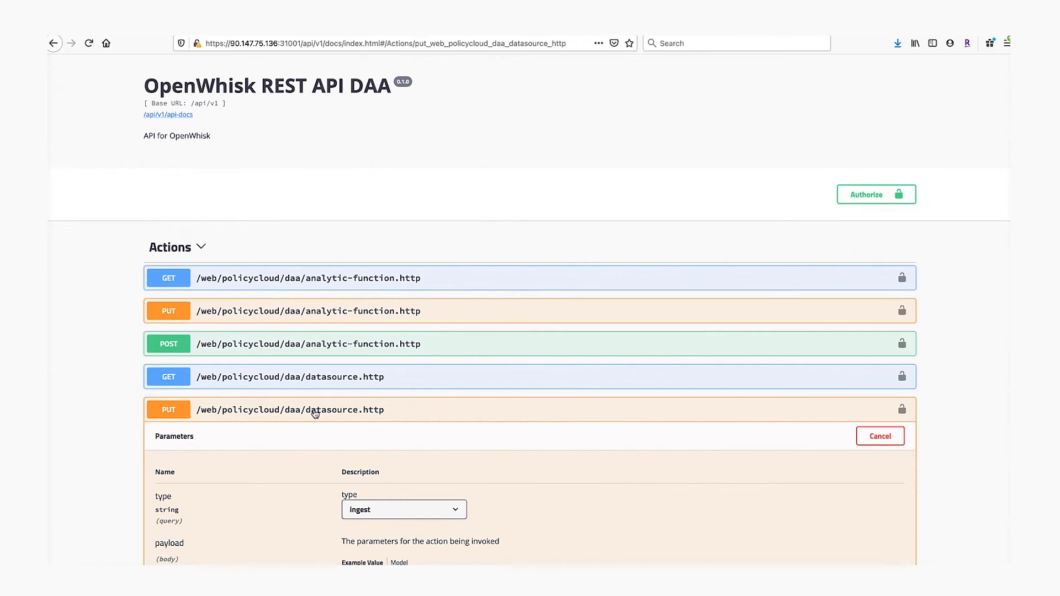
scroll(479, 458, down, 3)
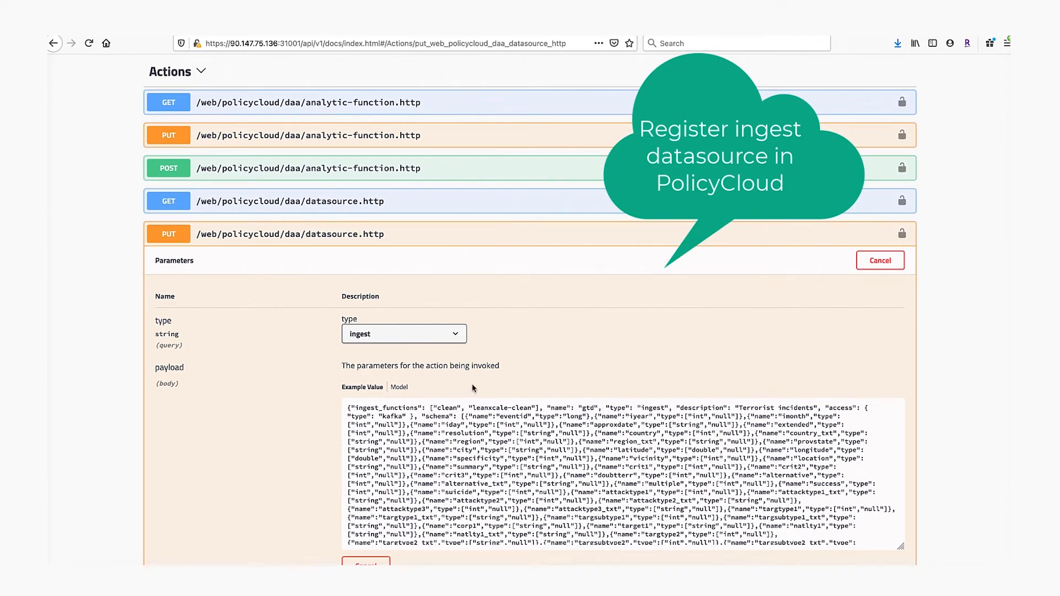
click(368, 338)
click(368, 330)
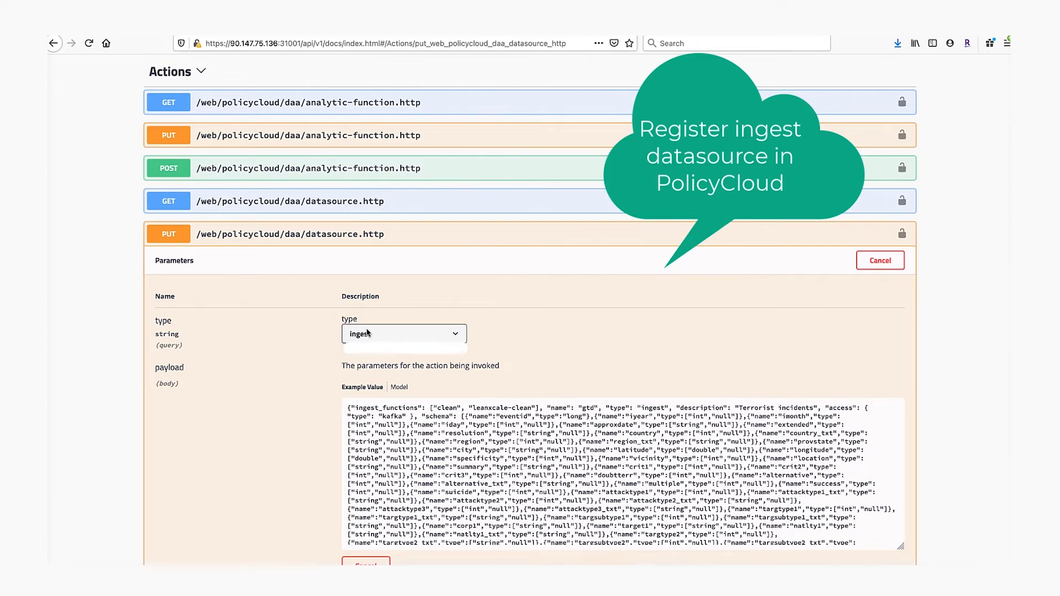
Step: Examine the ingest datasource payload, including its ingest_functions, name, description, schema and url fields
scroll(549, 393, down, 2)
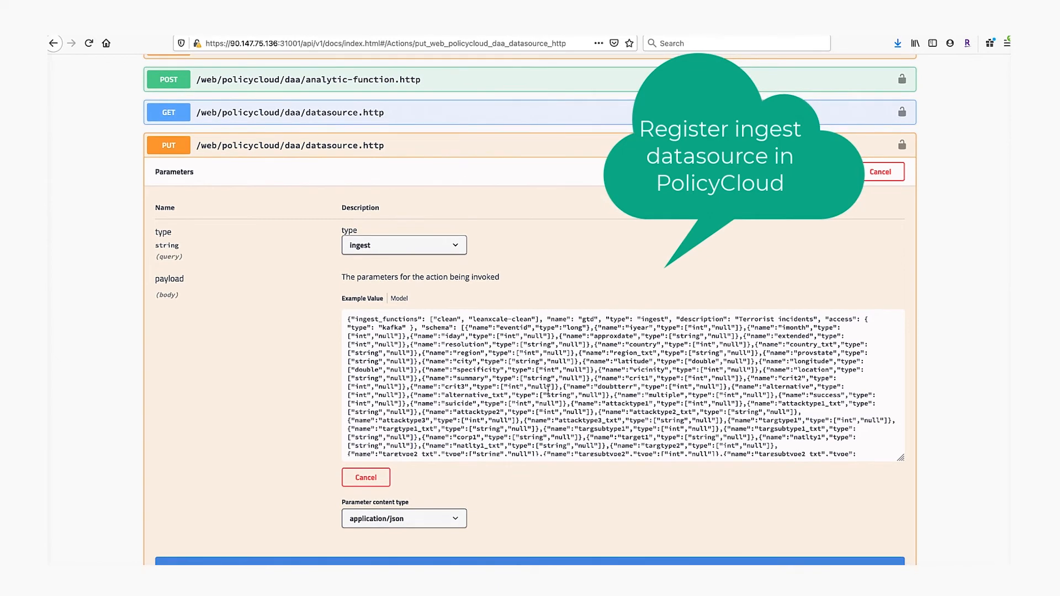
click(360, 320)
drag(360, 320, 420, 321)
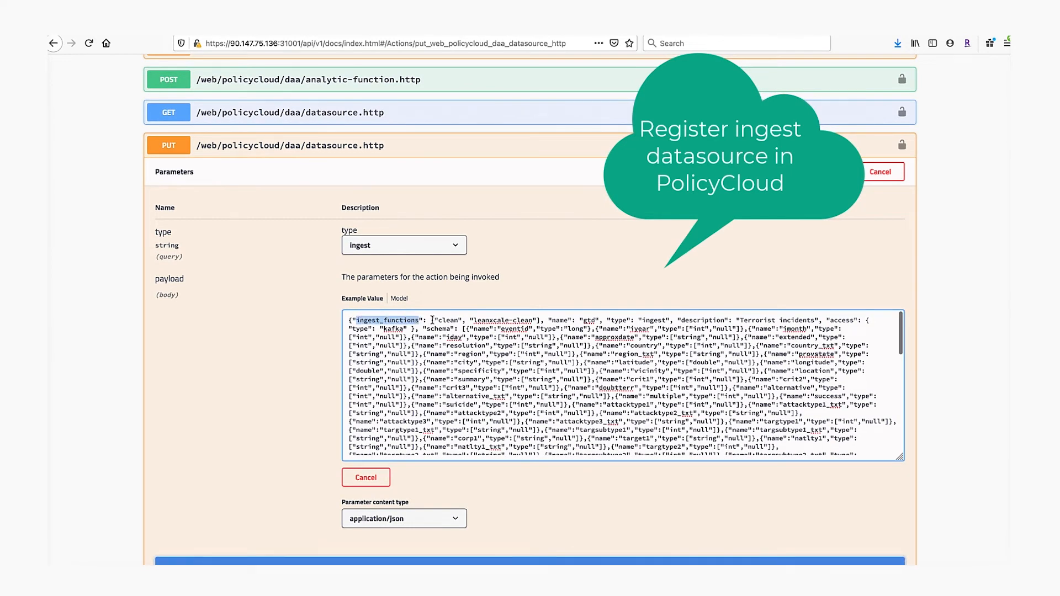
double_click(447, 321)
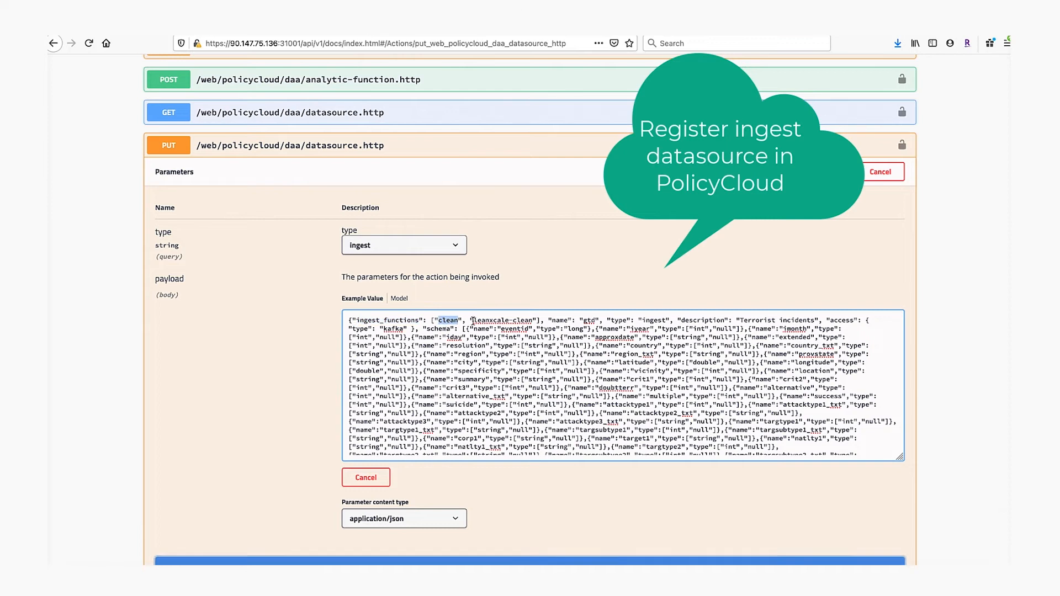
drag(474, 321, 601, 321)
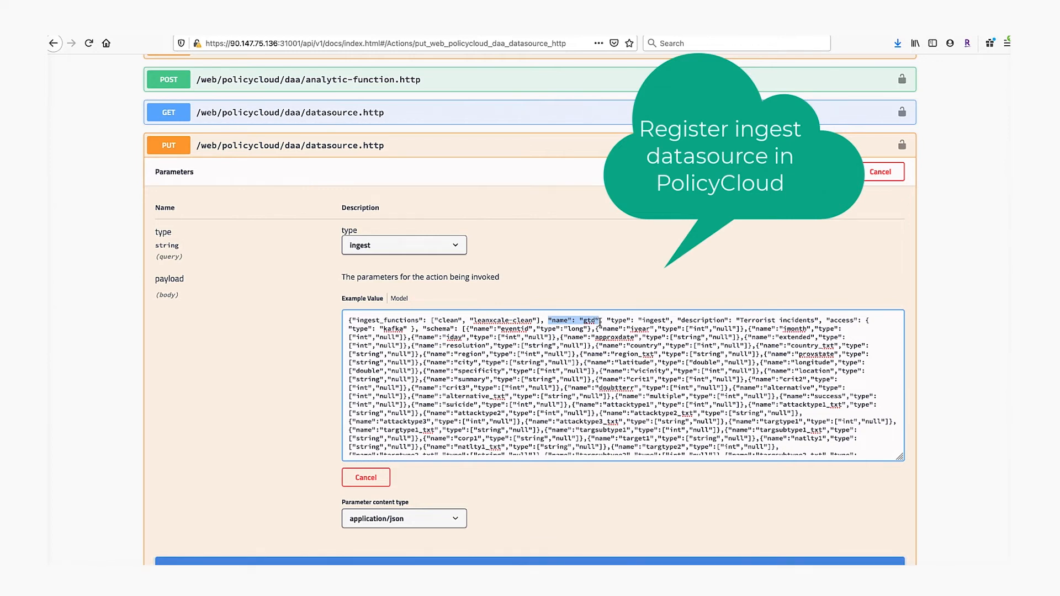
drag(680, 321, 815, 322)
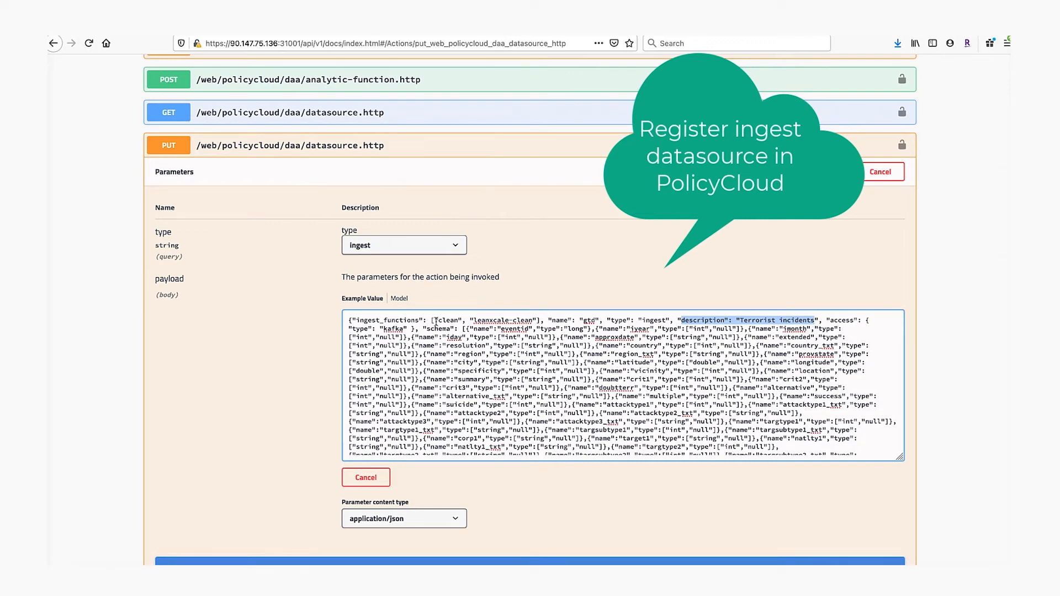
drag(426, 329, 453, 328)
scroll(541, 398, down, 10)
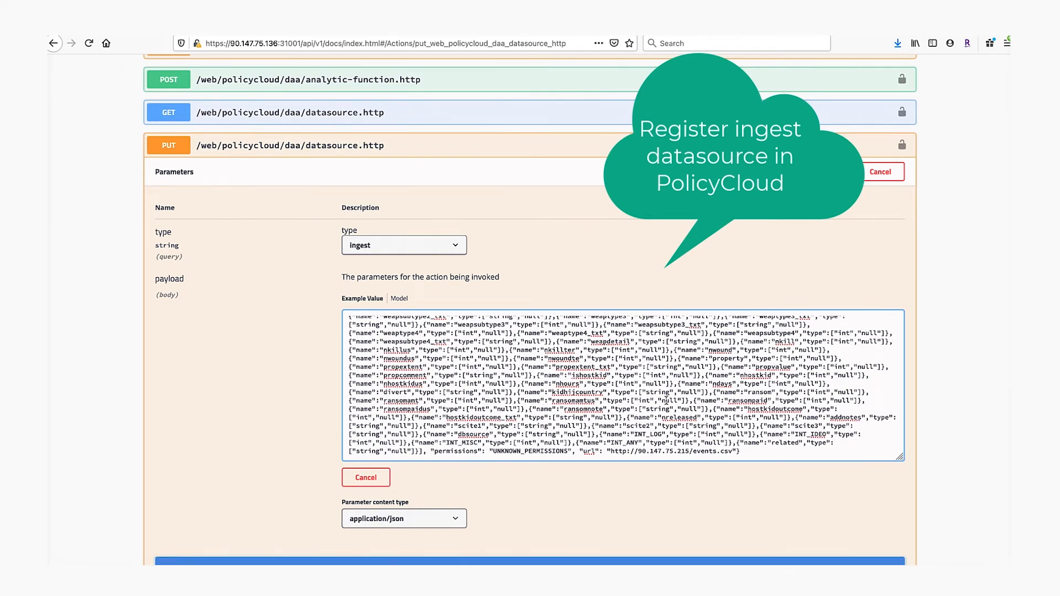
drag(435, 451, 735, 451)
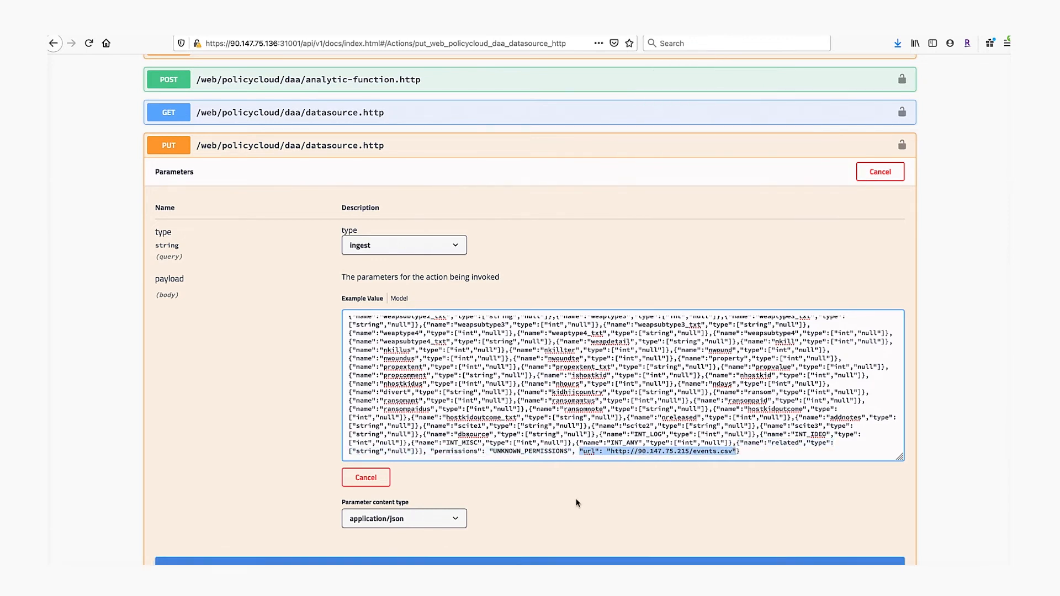
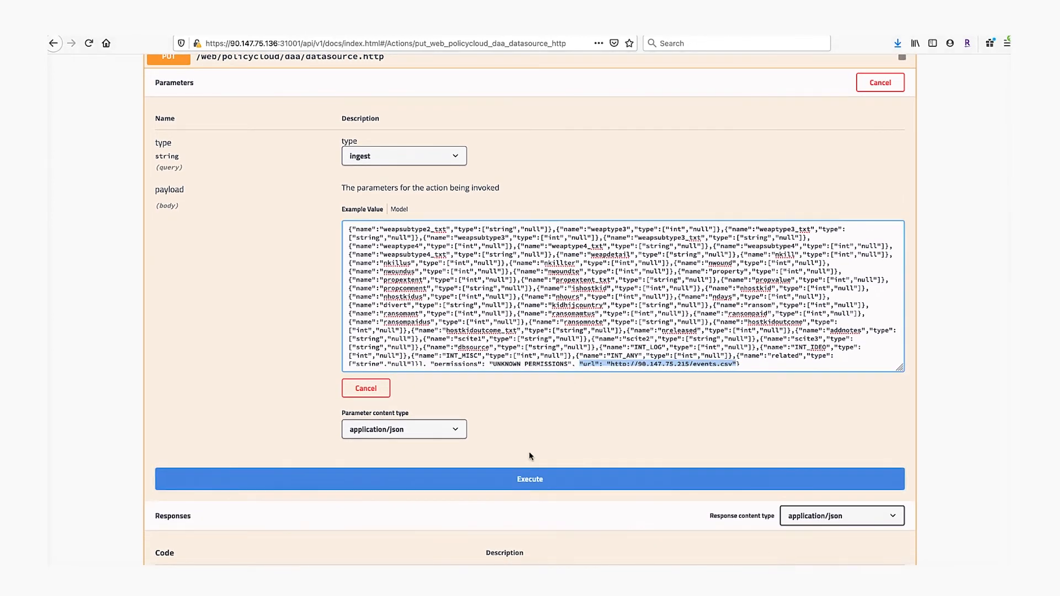
Step: Execute the PUT datasource request to register the gtd ingest datasource
click(523, 479)
click(523, 480)
click(522, 480)
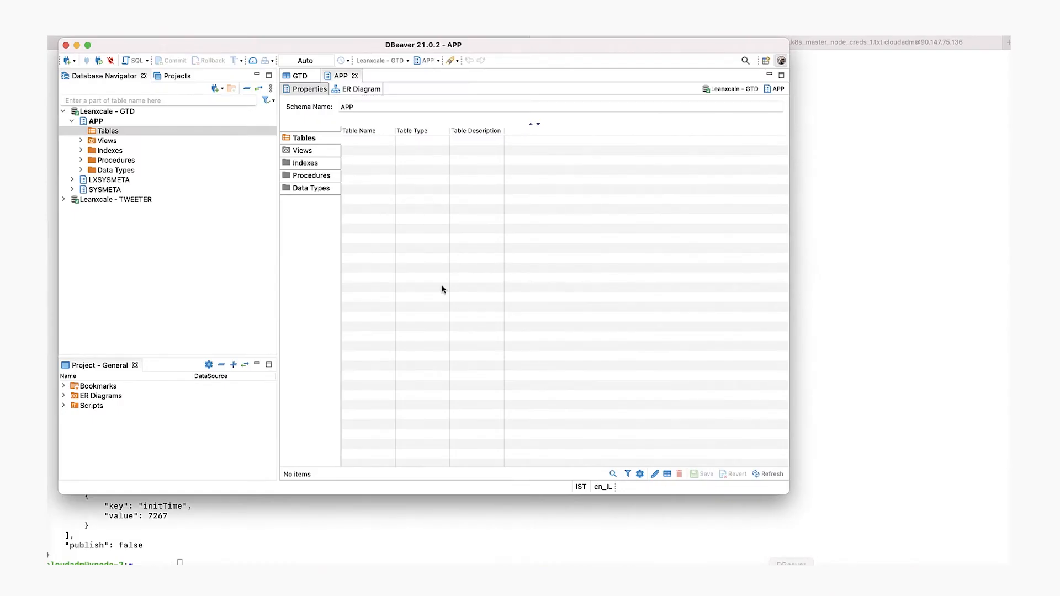
Step: In DBeaver, refresh the tables of the APP schema under Leanxcale - GTD and open the GTD table's data
click(108, 131)
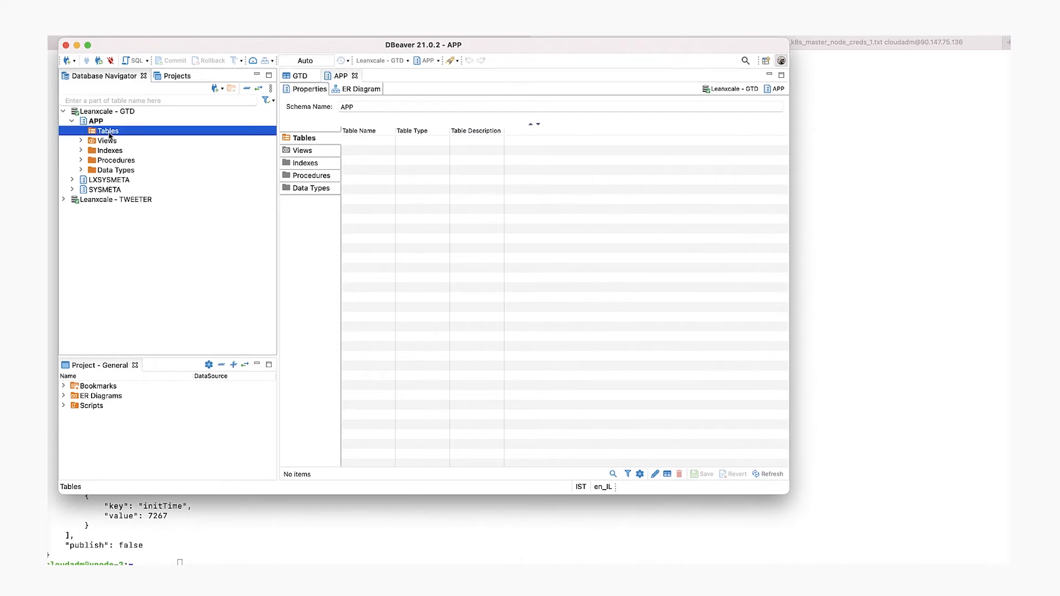
right_click(110, 134)
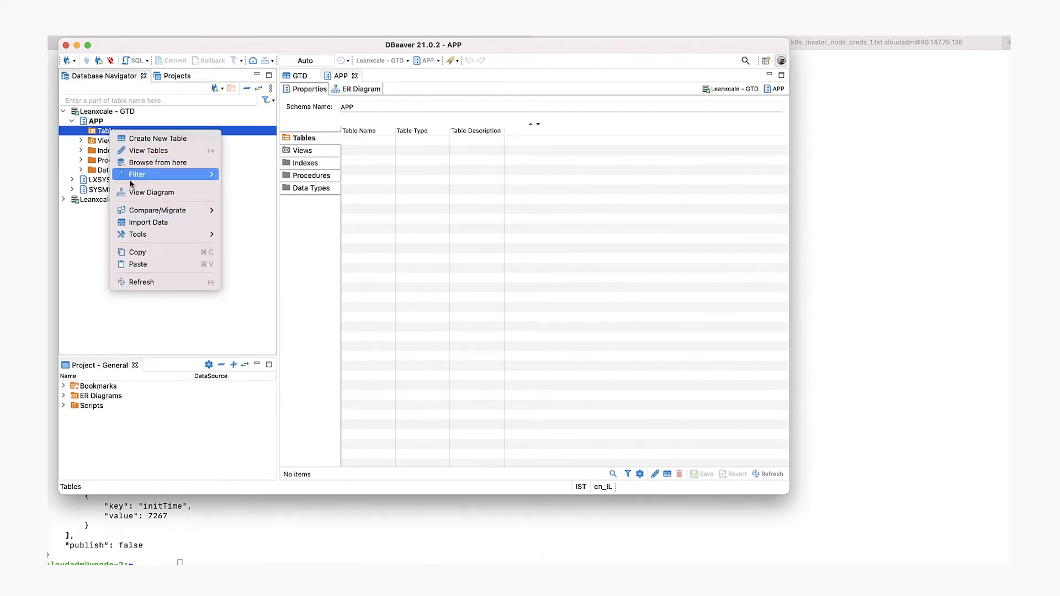
click(169, 283)
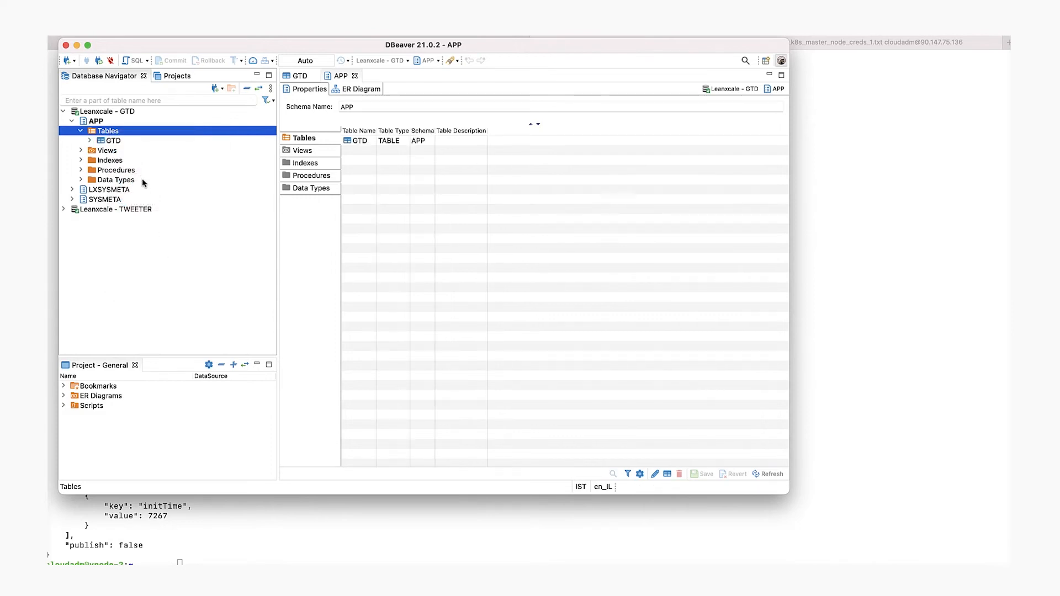
double_click(113, 140)
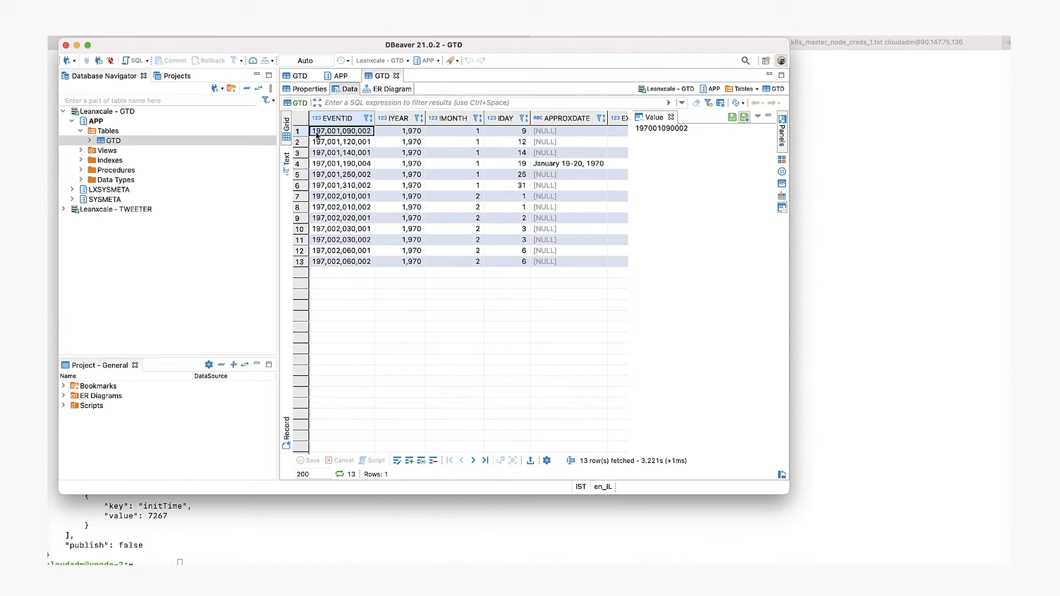
Step: Inspect several EVENTID records among the ingested rows of the GTD table
click(339, 143)
click(341, 163)
click(342, 175)
click(340, 208)
click(341, 229)
click(342, 251)
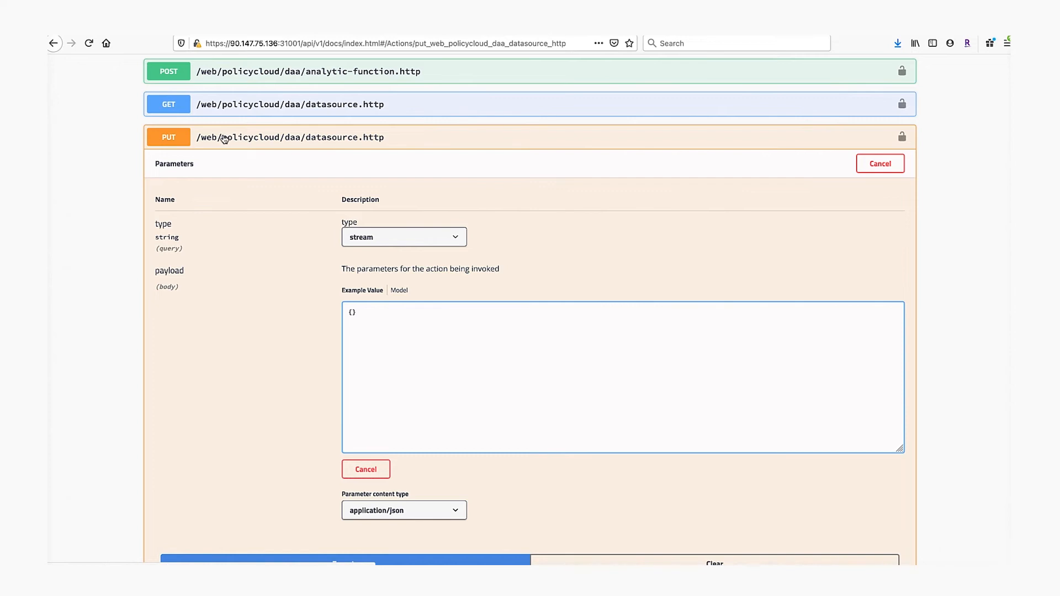
Step: In the browser's PUT datasource operation, set type to stream and enter the tweet-carinena payload with functions sentiments and leanxcale-sentiment, keyword carinena and the Twitter search URL
click(381, 237)
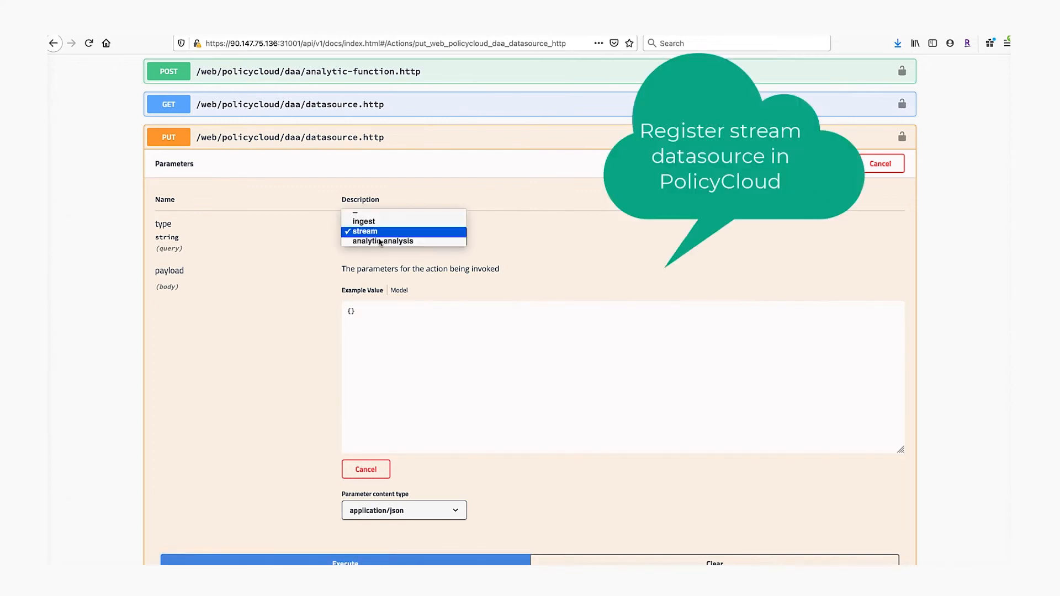
click(372, 232)
double_click(359, 312)
text({"ingest_functions": ["sentiments", "leanxcale-sentiment"], "name": "tweet-carinena", "keyword": "carinena", "type": "stream", "description": "Carinena tweets", "access": { "type": "kafka" }, "schema": [{"name":"id_str","type":"string"},{"name":"created_at","type": {"type":"long","logicalType":"timestamp-millis"}},{"name":"sentiment","type":["string","null"]},{"name":"sentiment_score","type": ["double","null"]}], "permissions": "UNKNOWN_PERMISSIONS", "url": "https://api.twitter.com/1.1/search/tweets"})
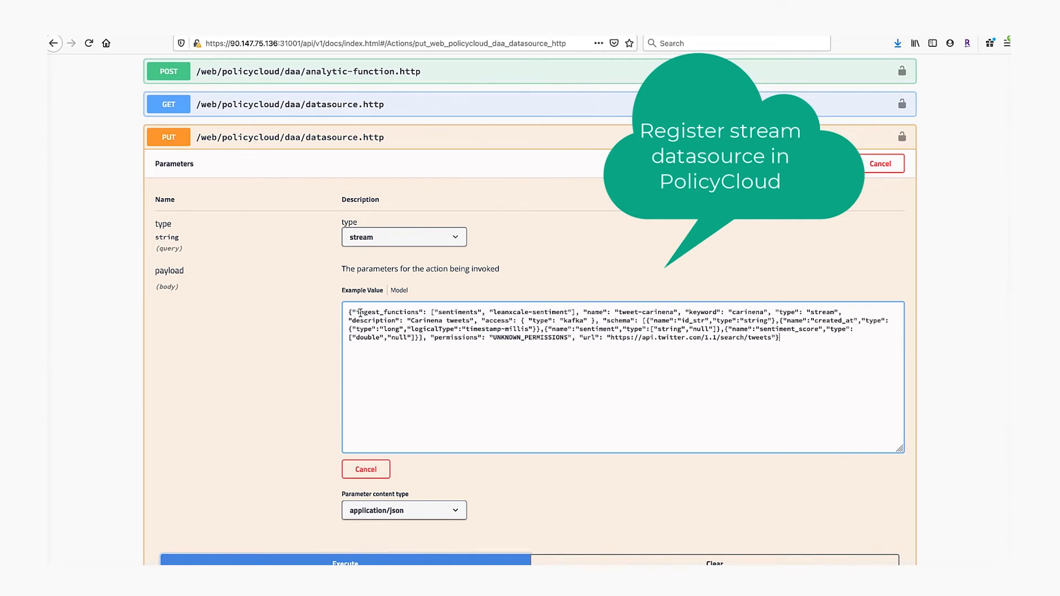
drag(779, 312, 838, 311)
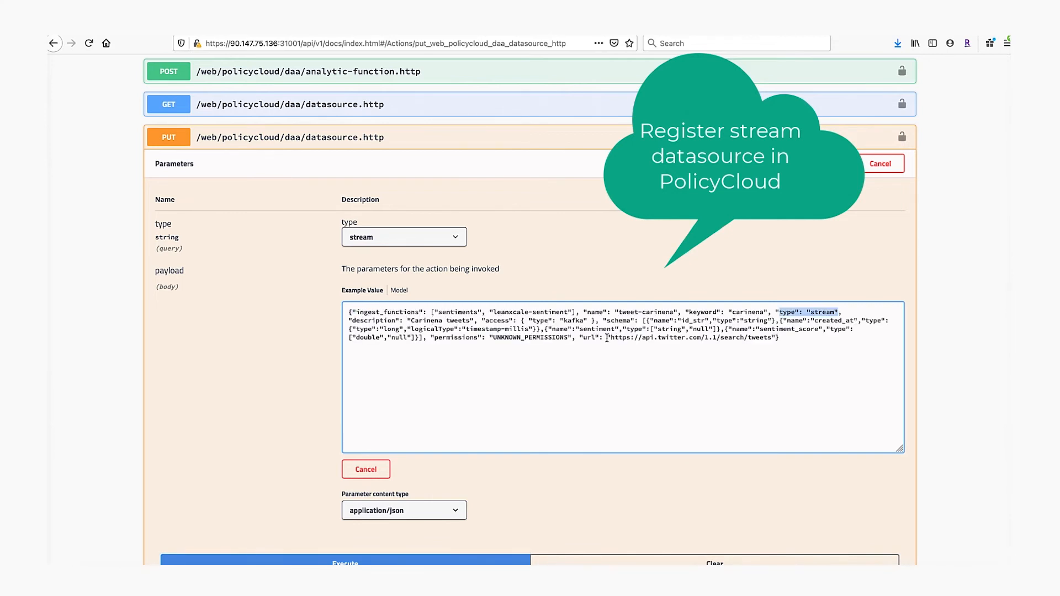
Step: Execute the PUT datasource request to register the tweet-carinena stream datasource
scroll(363, 517, down, 1)
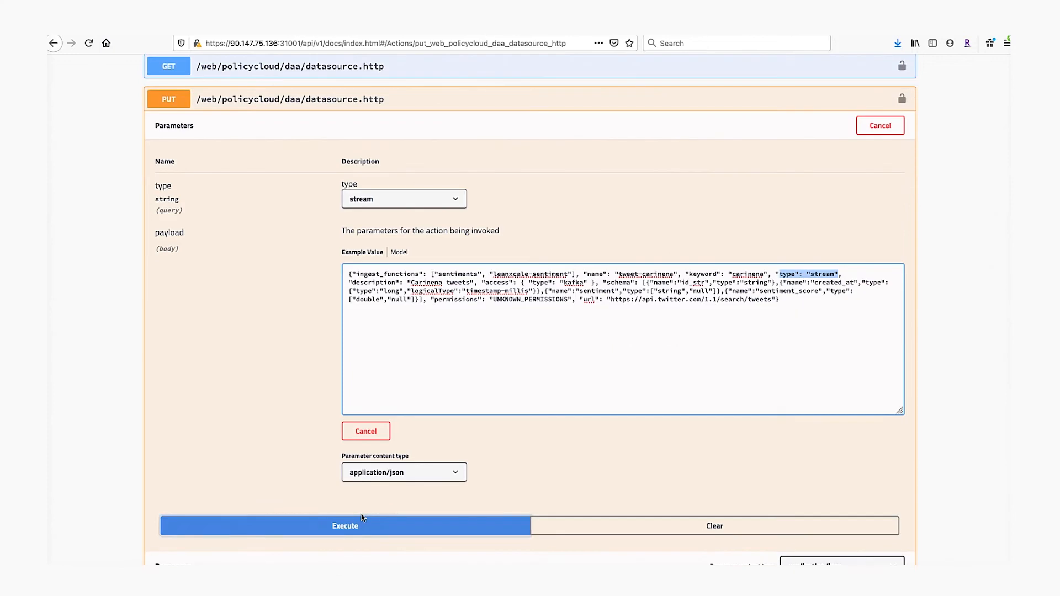
click(347, 526)
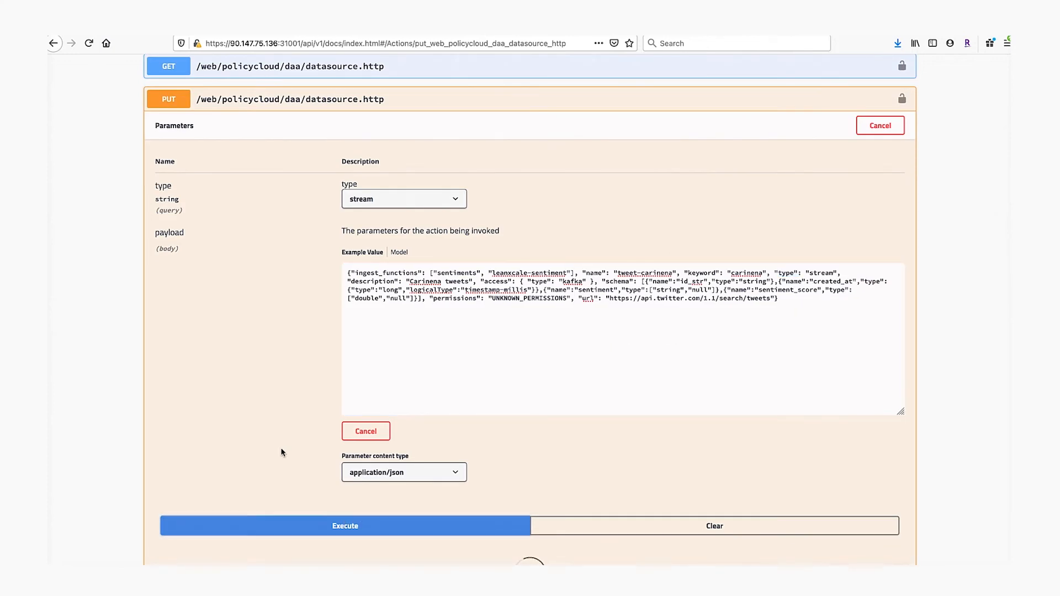
scroll(281, 452, down, 3)
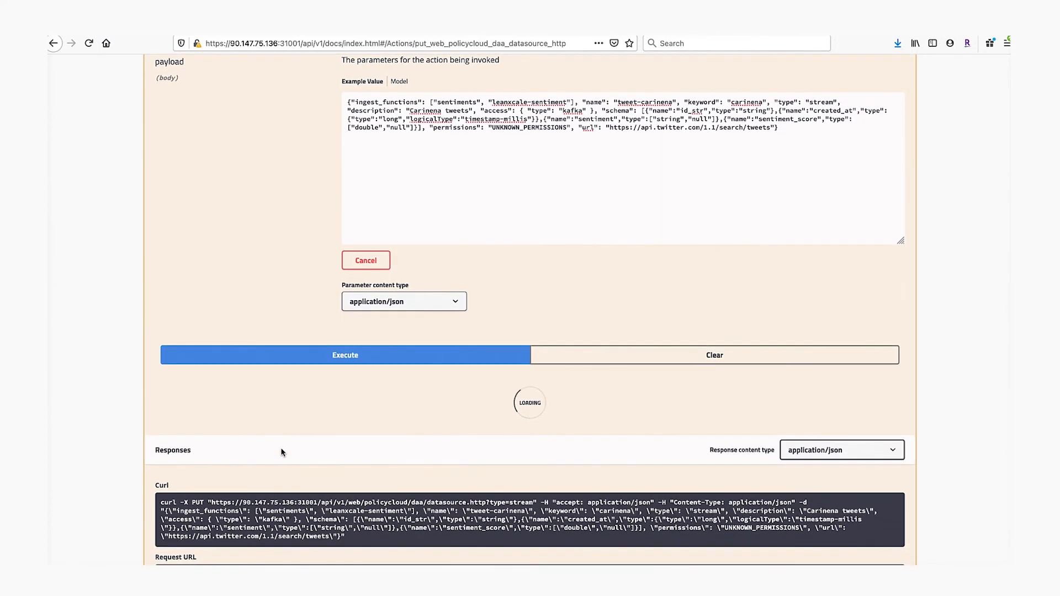
scroll(281, 452, up, 1)
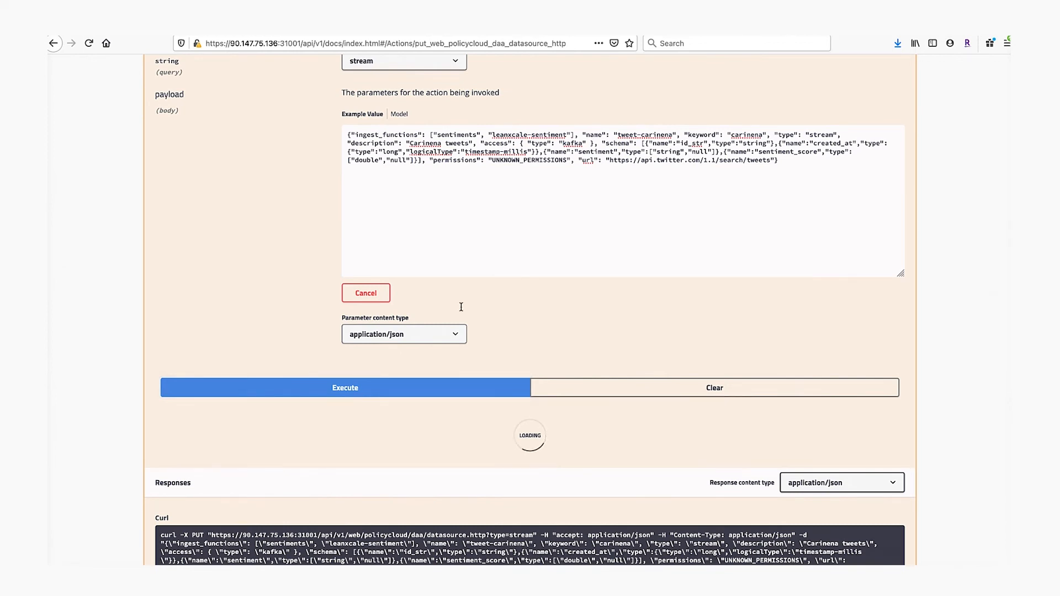
Step: Examine the payload's schema definition, covering the created_at, sentiment and sentiment_score fields and their types
double_click(612, 145)
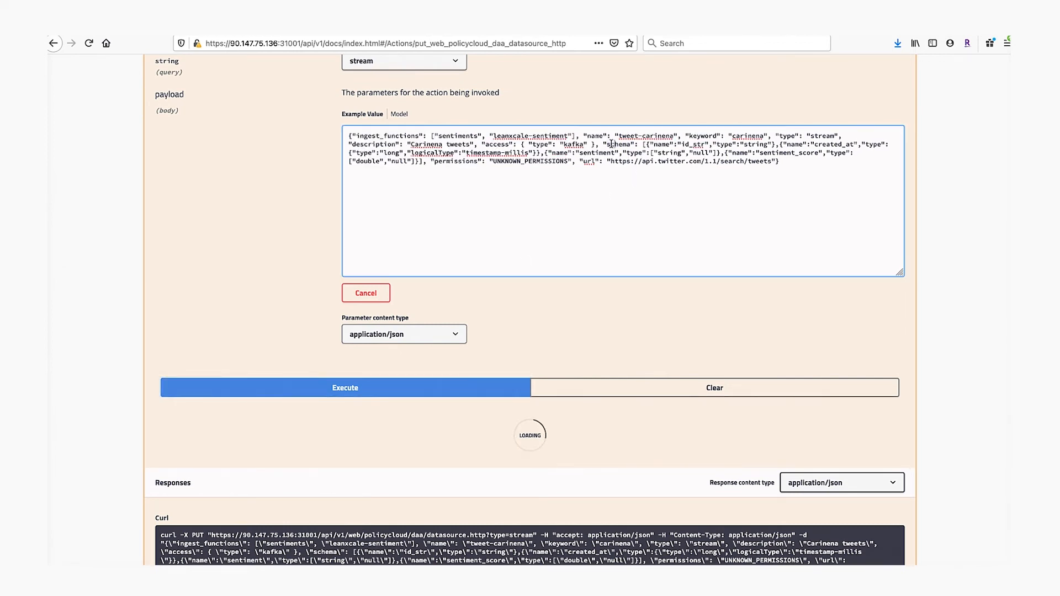
drag(654, 145, 546, 155)
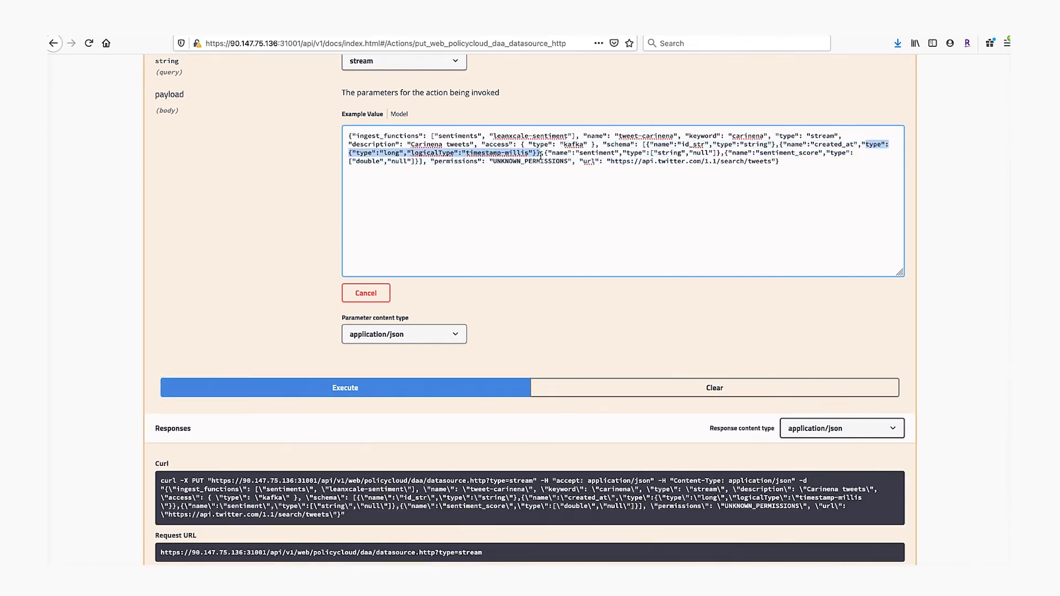
drag(543, 153, 849, 154)
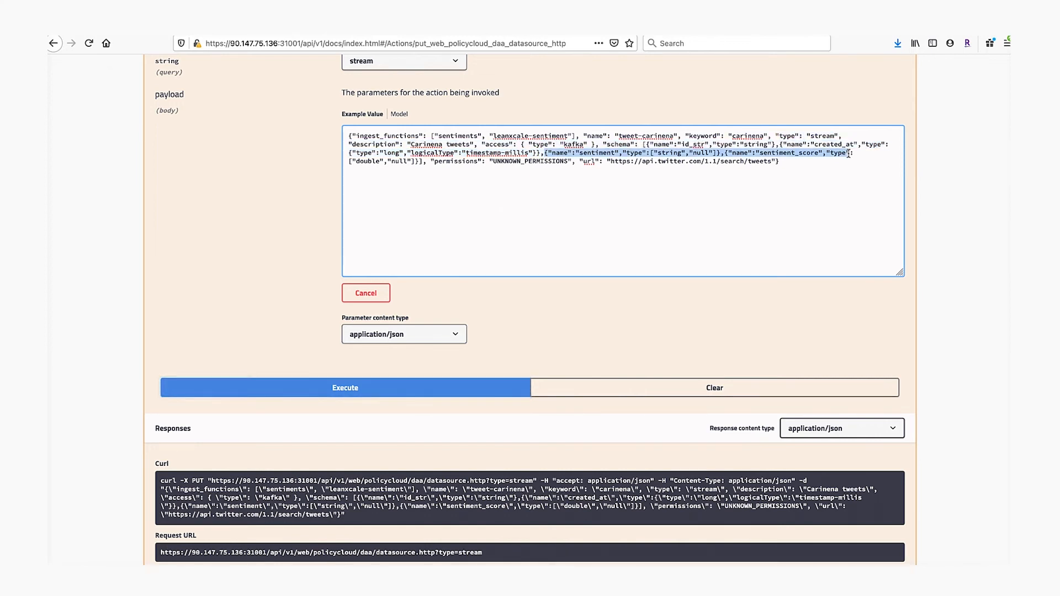
click(776, 150)
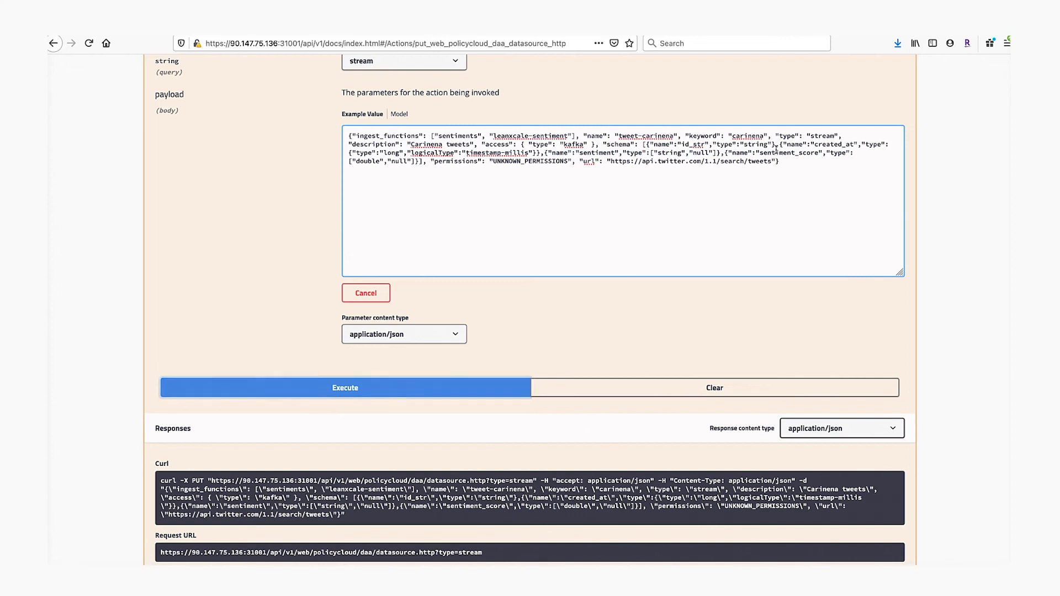
Step: Review the server response code and body of the stream datasource request
click(331, 388)
scroll(331, 406, down, 4)
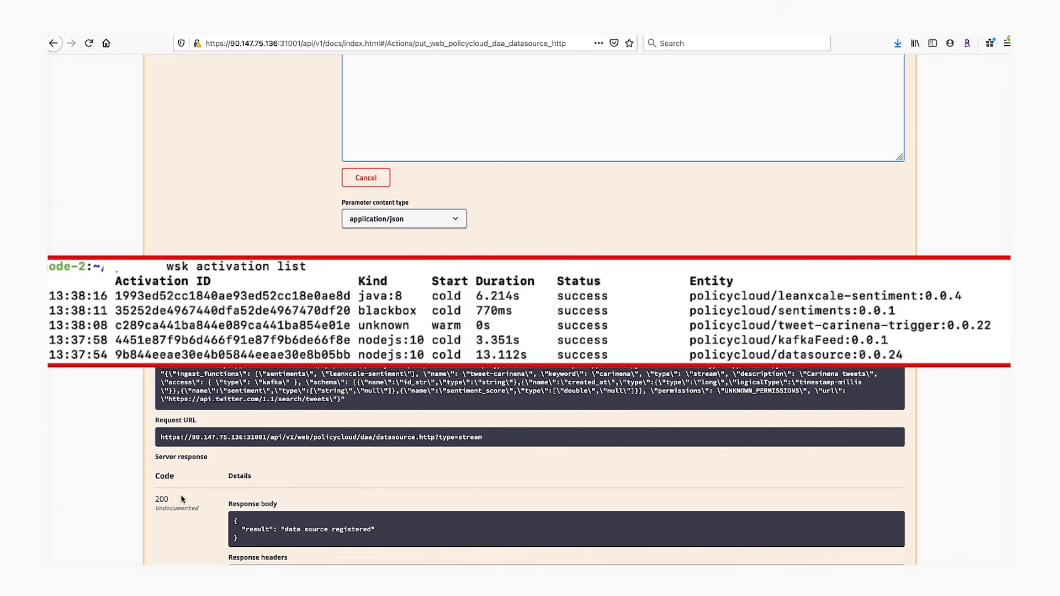
drag(158, 499, 350, 544)
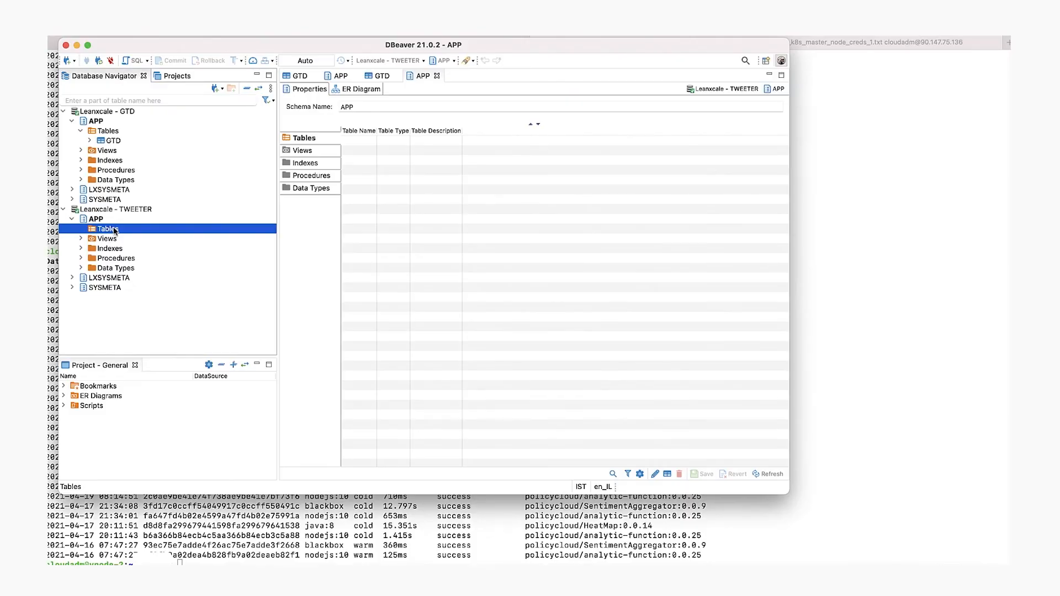
Step: In DBeaver, refresh the APP schema's tables under Leanxcale - TWEETER and view the SENTIMENTS table's data and sentiment columns
right_click(114, 228)
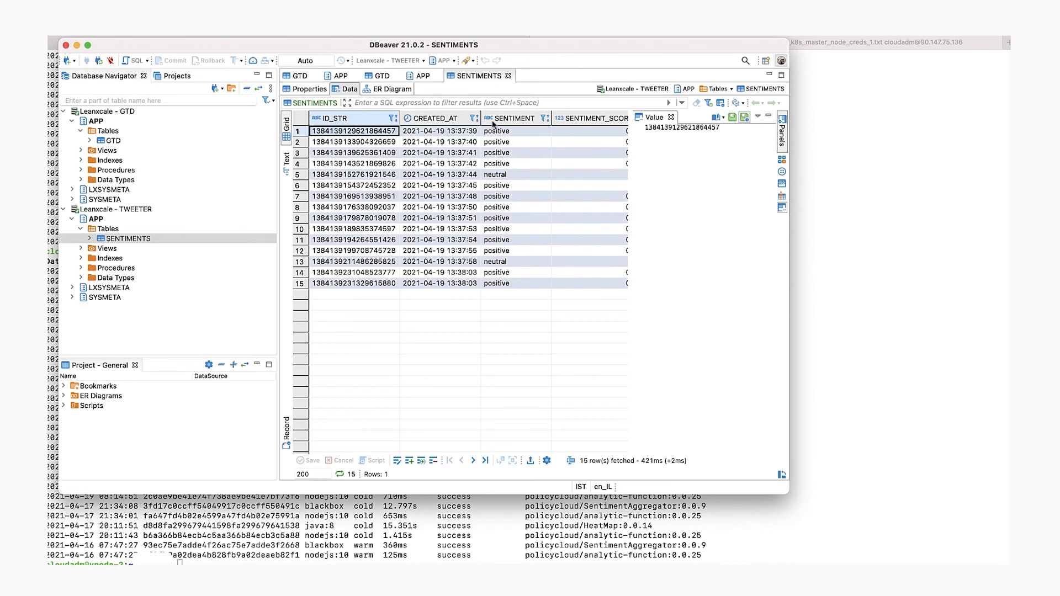
click(628, 121)
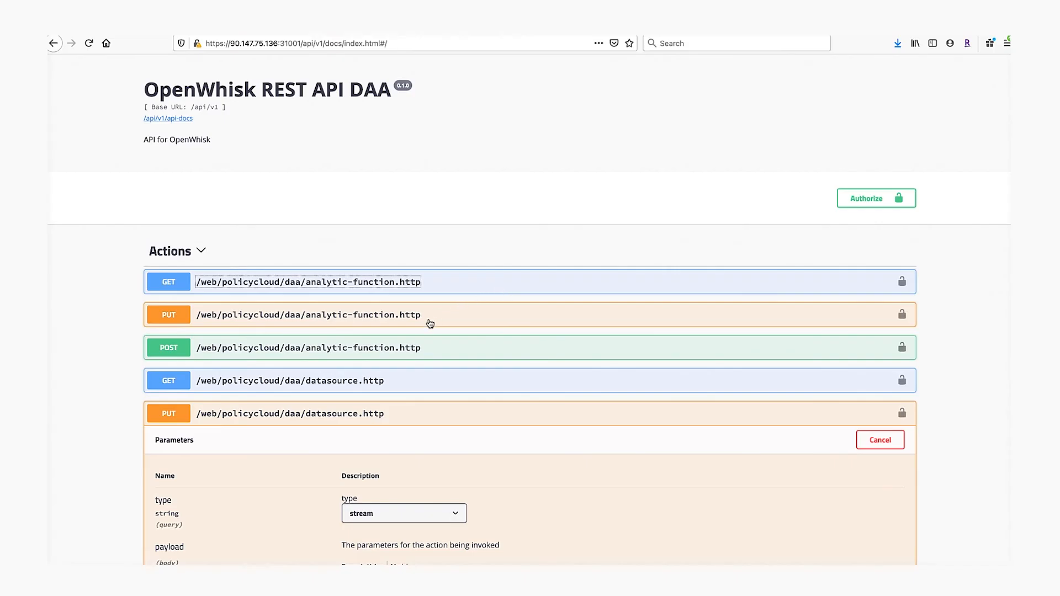
Step: Back in the browser, open the PUT analytic-function operation with type analytic-analysis and examine the HeatMap payload's name, filename and main fields
click(428, 323)
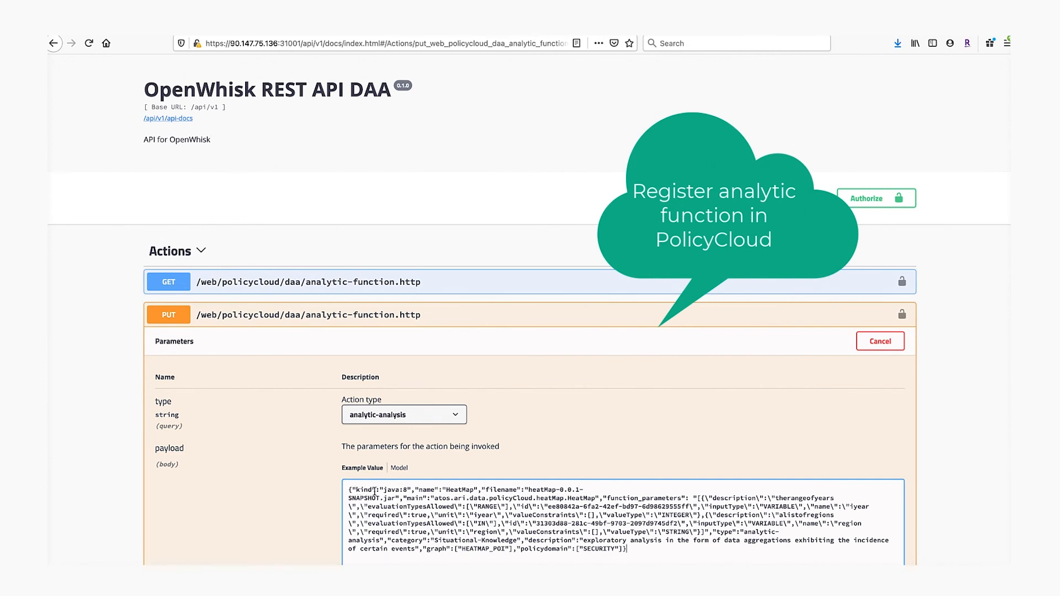
drag(386, 490, 463, 492)
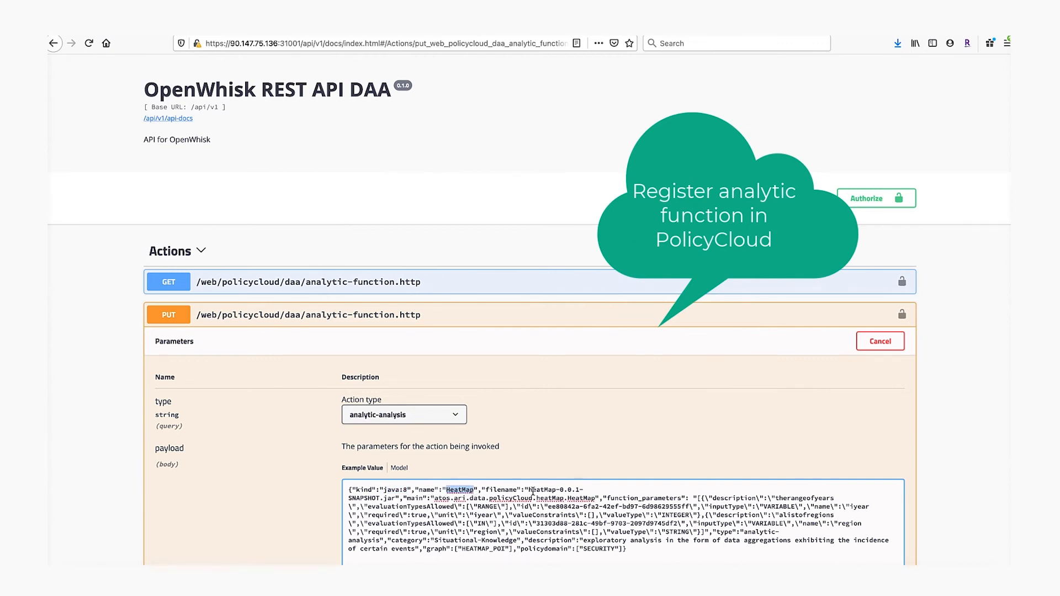
drag(528, 491, 396, 502)
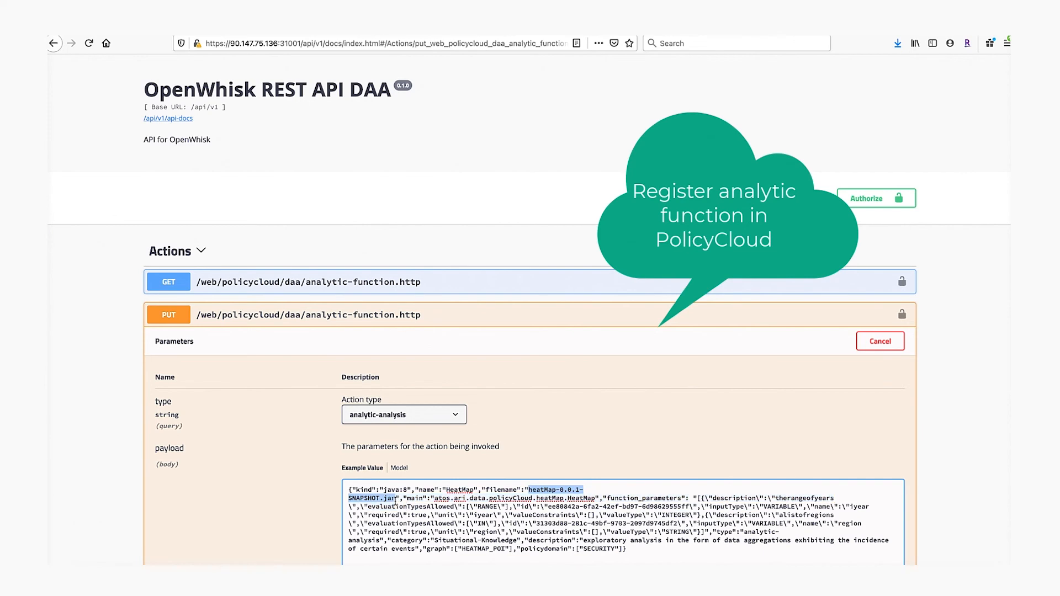
double_click(413, 499)
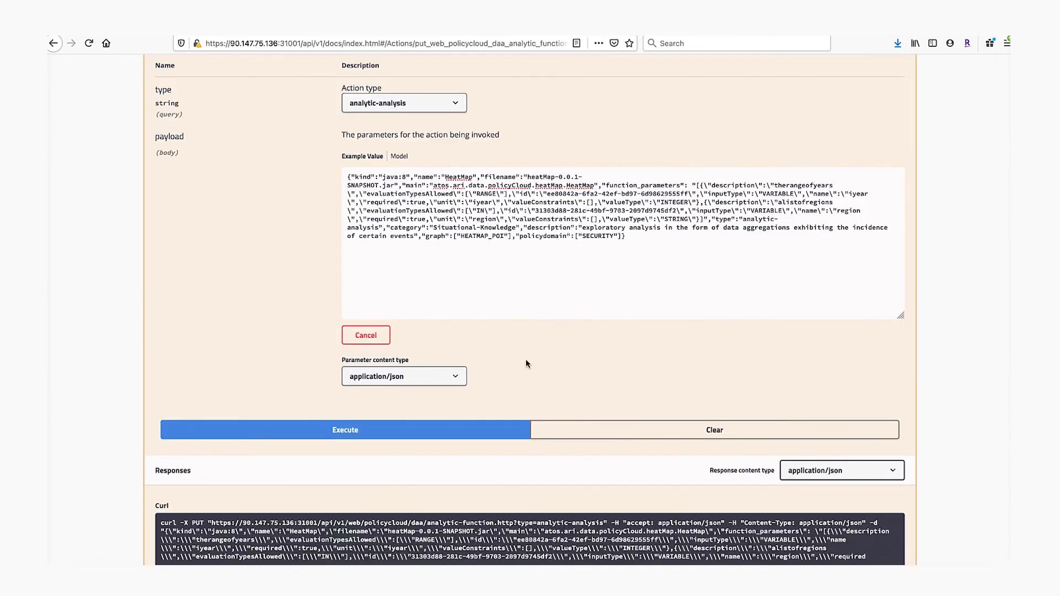
Step: Review the server response of the PUT analytic-function request for the HeatMap function
scroll(526, 359, down, 1)
scroll(526, 363, down, 1)
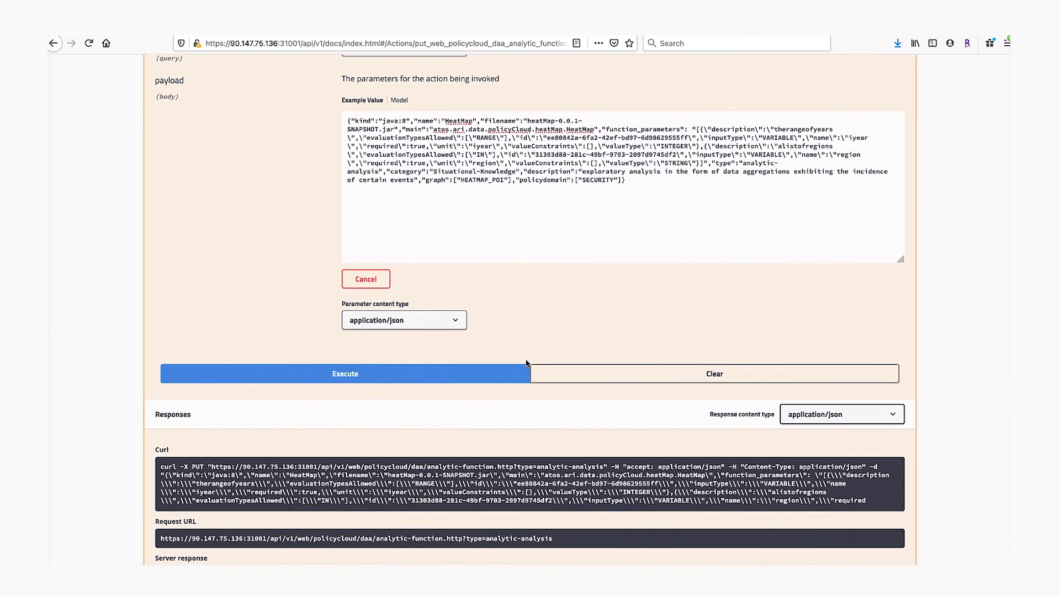
scroll(345, 449, down, 3)
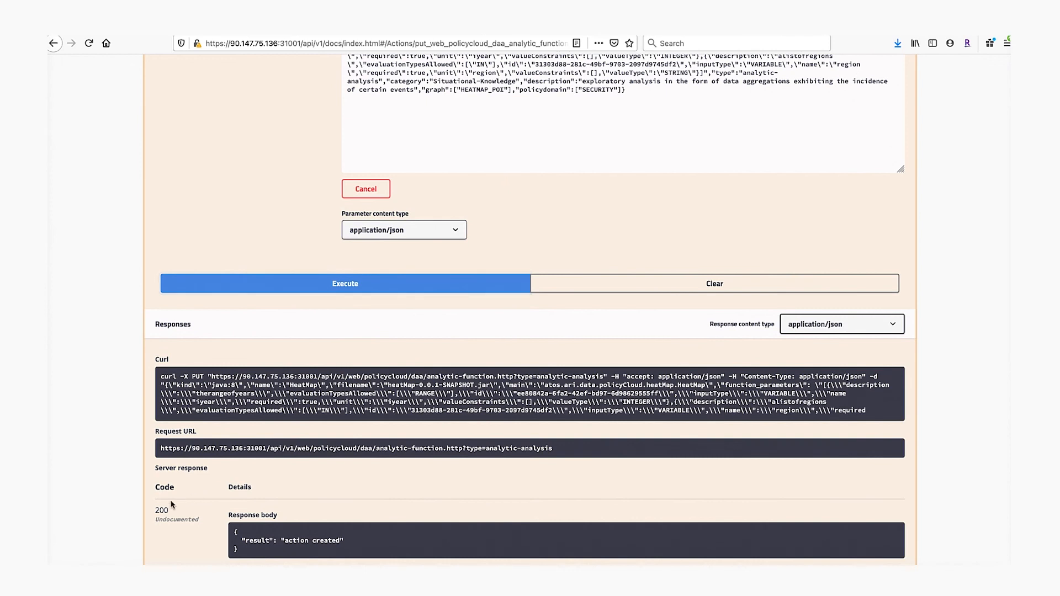
Step: Replace the HeatMap payload with the SentimentAggregator blackbox function payload using sentimentAggregatorLXCFunction_docker.zip, and execute the PUT analytic-function request
drag(154, 510, 292, 556)
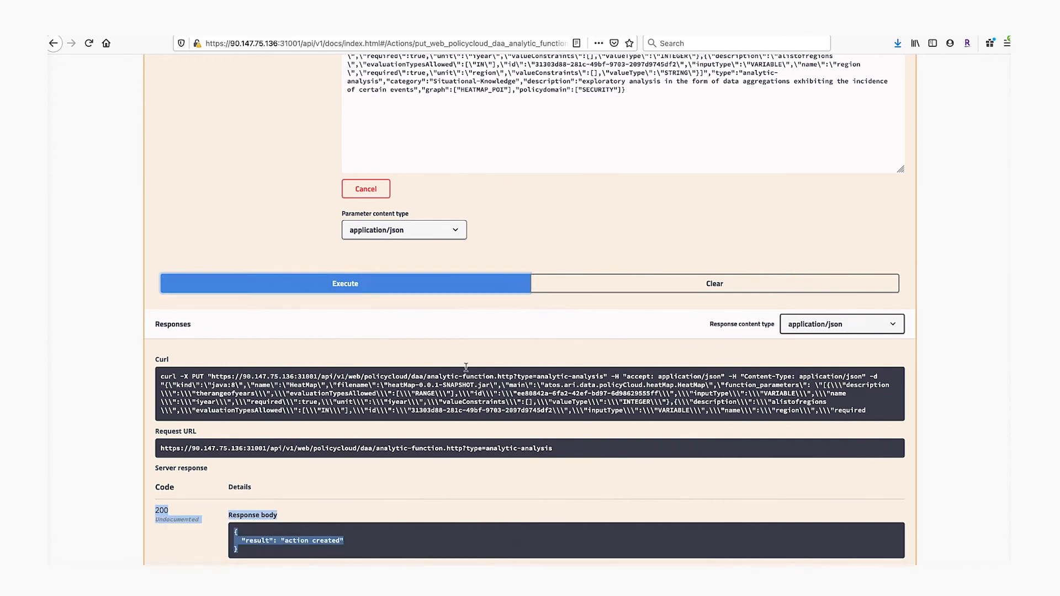
scroll(465, 367, up, 2)
scroll(466, 367, up, 5)
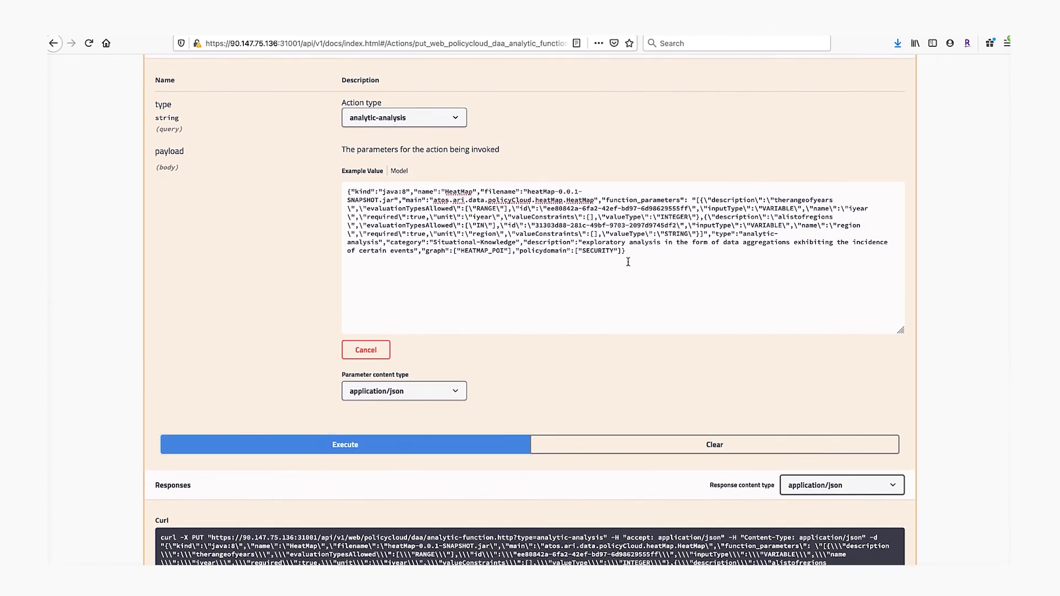
drag(628, 262, 356, 193)
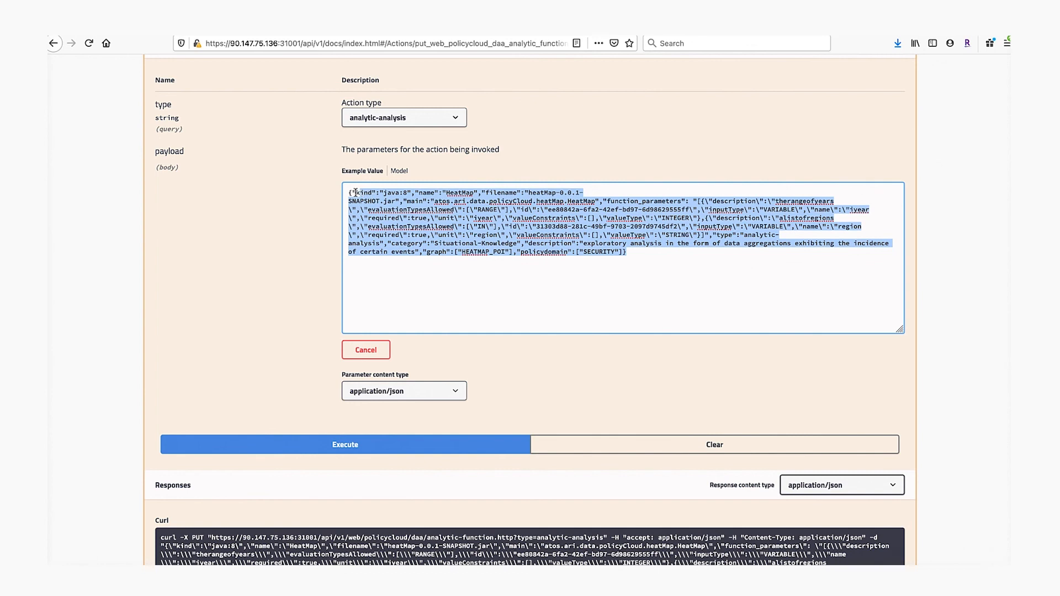
key(ctrl+v)
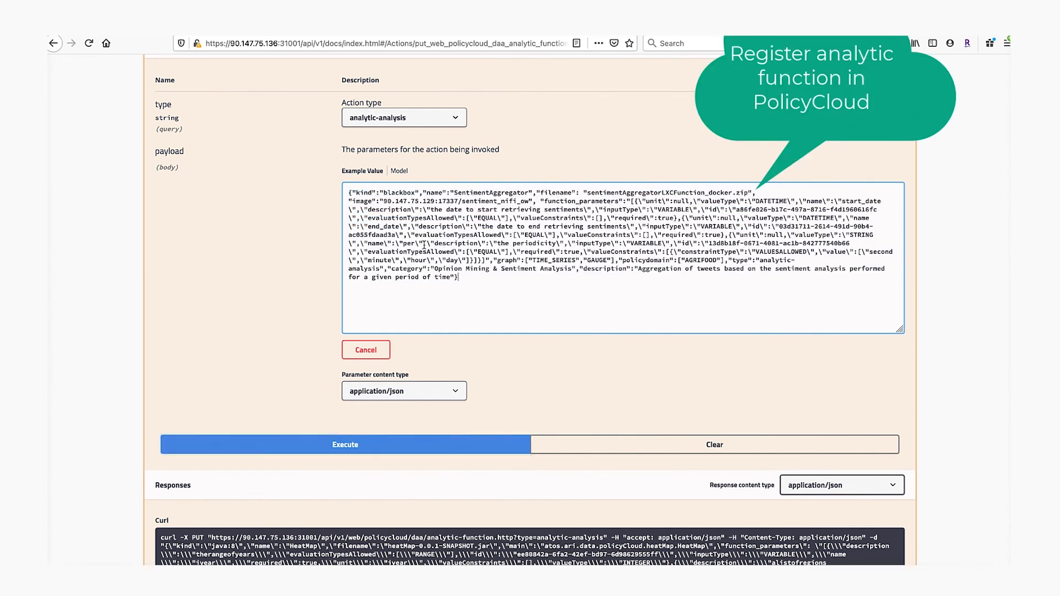
click(335, 446)
Step: Review the generated curl command and the server response code and body for the SentimentAggregator registration
scroll(525, 490, down, 4)
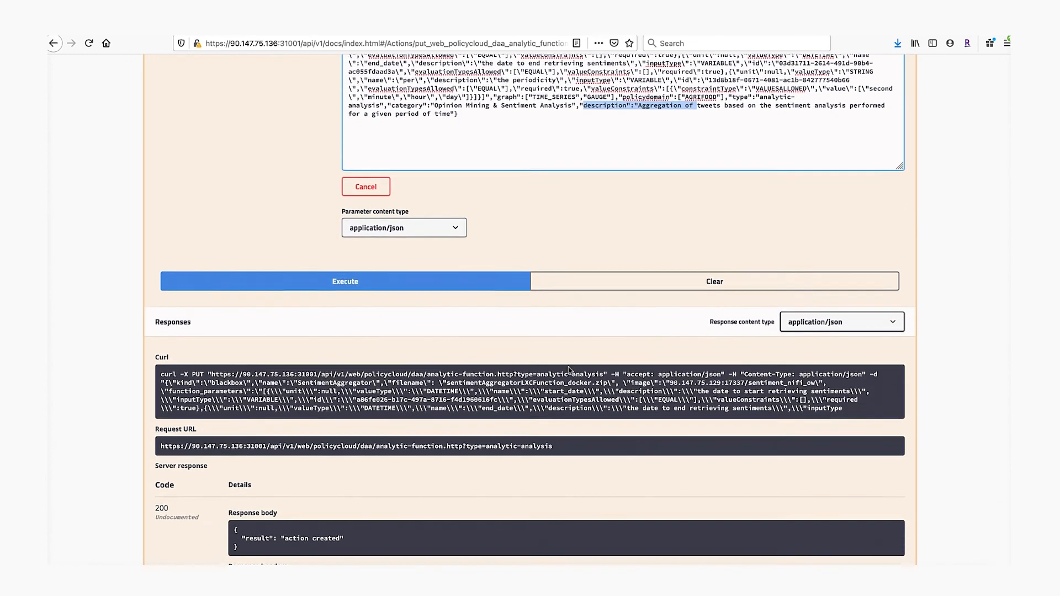
scroll(570, 368, down, 5)
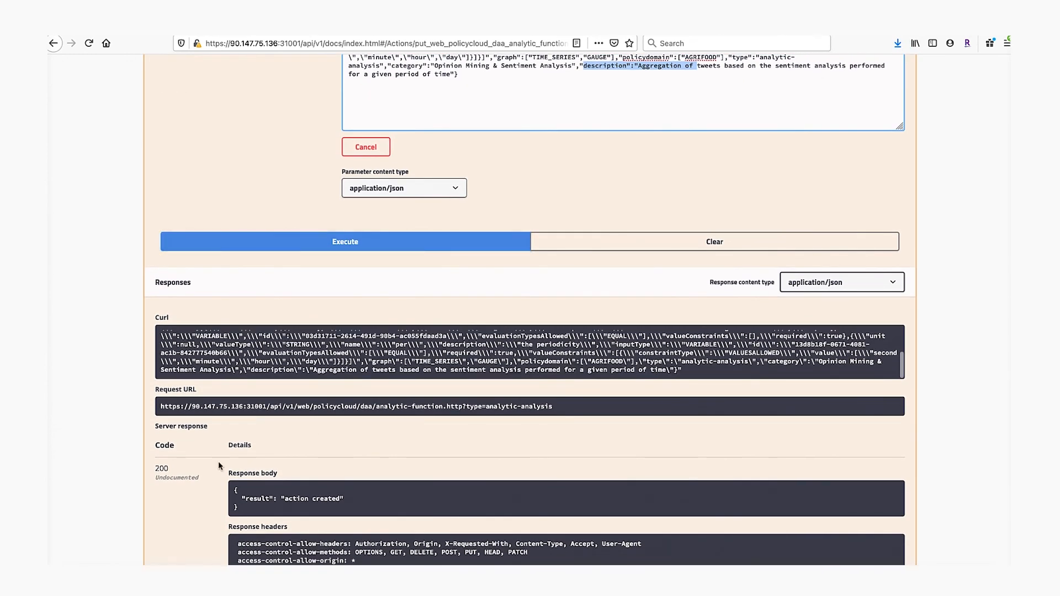
drag(156, 467, 304, 520)
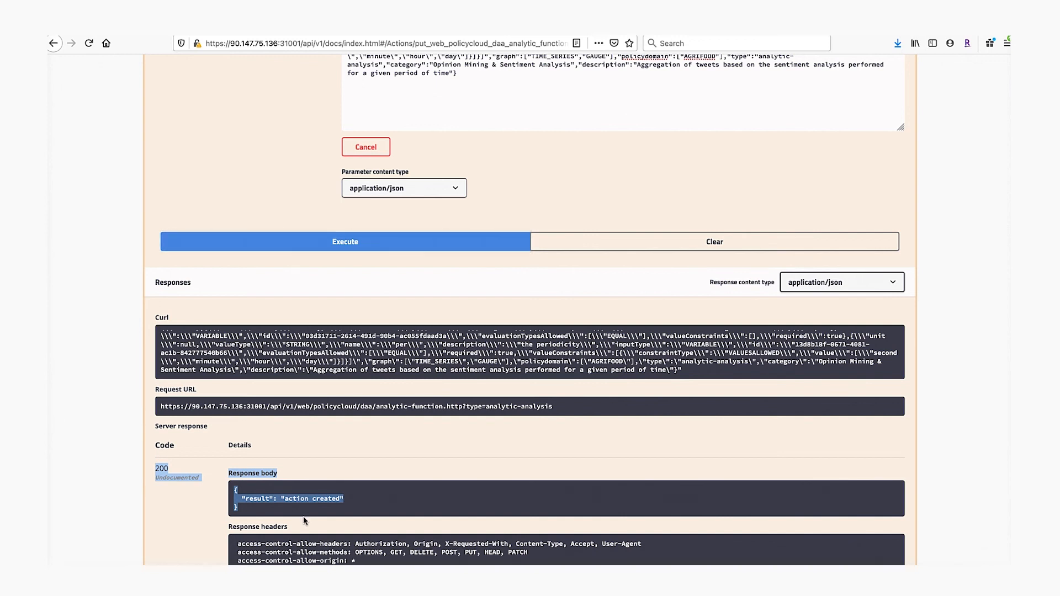
Step: Open the GET analytic-function operation and execute it with action type analytic-analysis to list the available analytic functions
scroll(503, 319, up, 7)
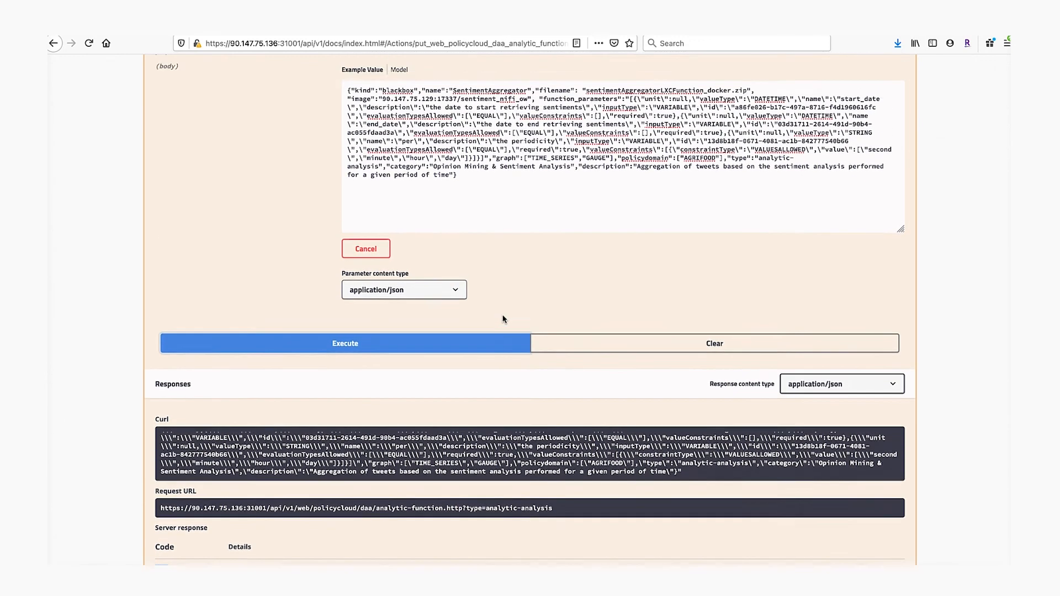
scroll(502, 318, up, 1)
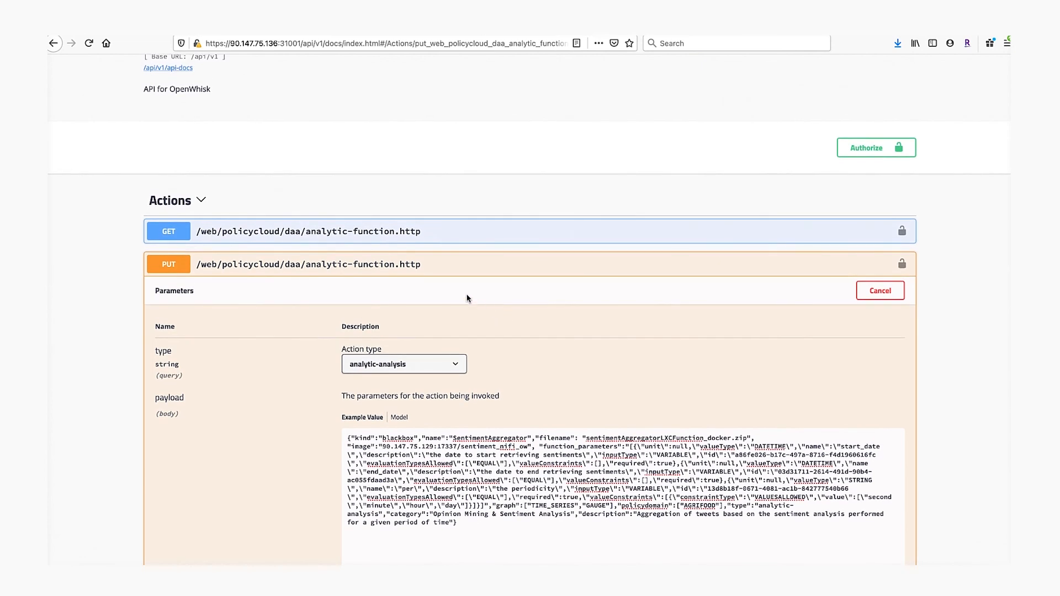
click(382, 239)
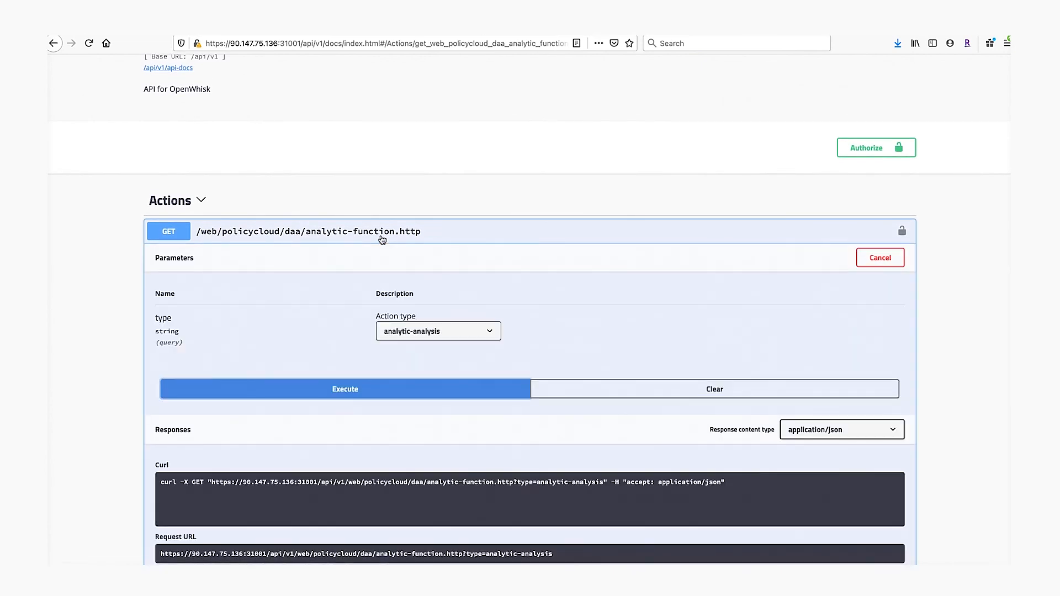
click(439, 336)
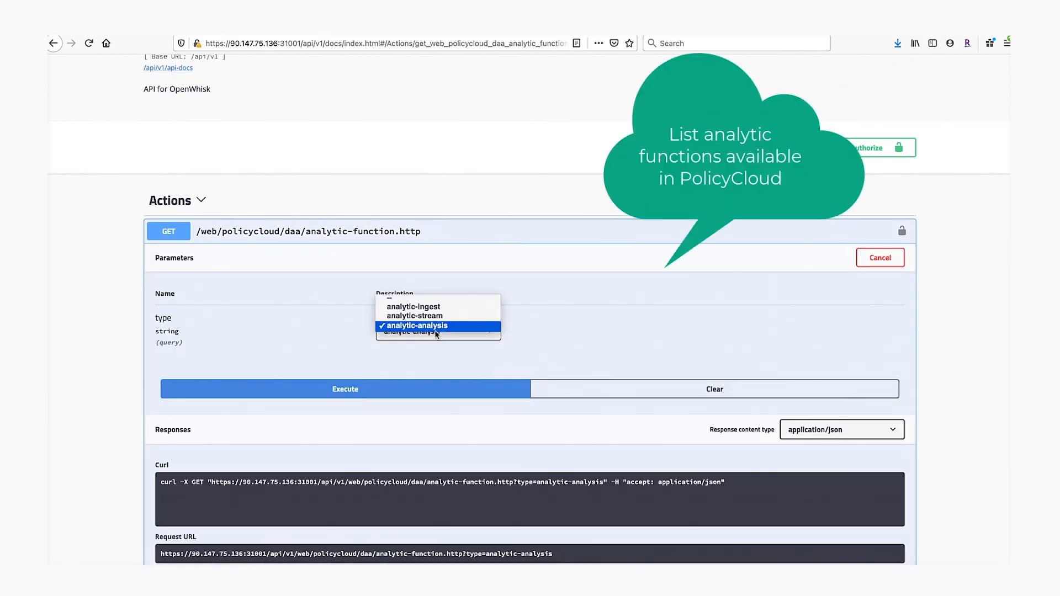
click(430, 327)
click(356, 389)
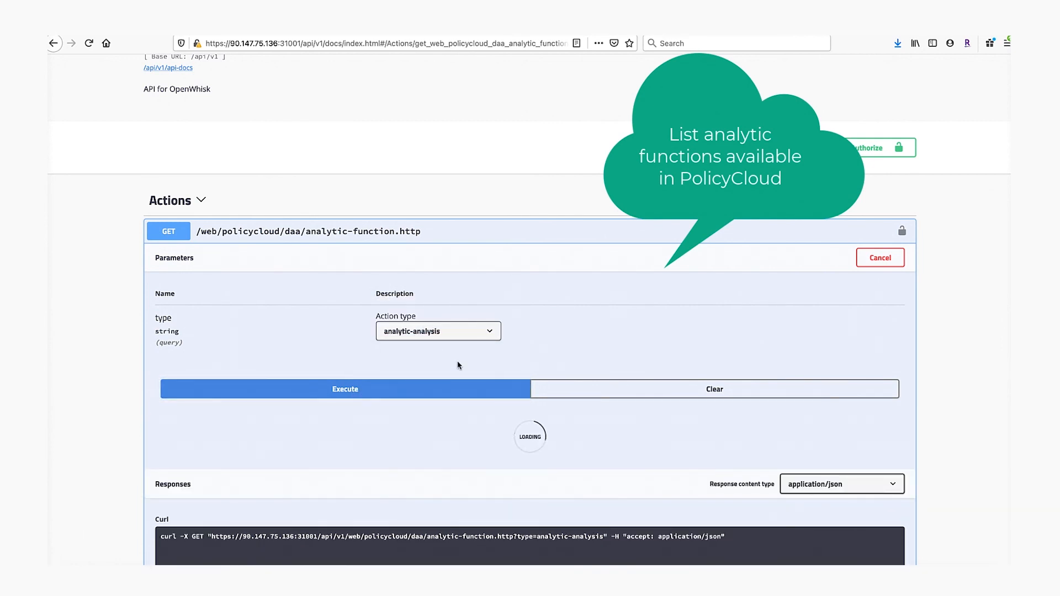
Step: Examine the SentimentAggregator entry in the GET response body, including its name, function parameters, description, supported graphs and category
scroll(458, 365, down, 3)
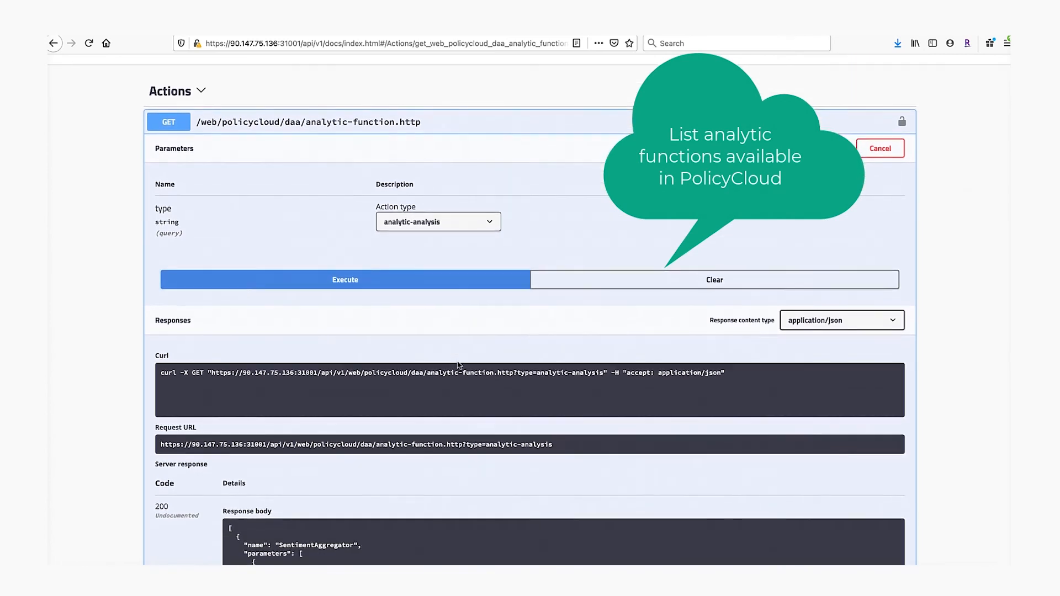
scroll(457, 365, down, 5)
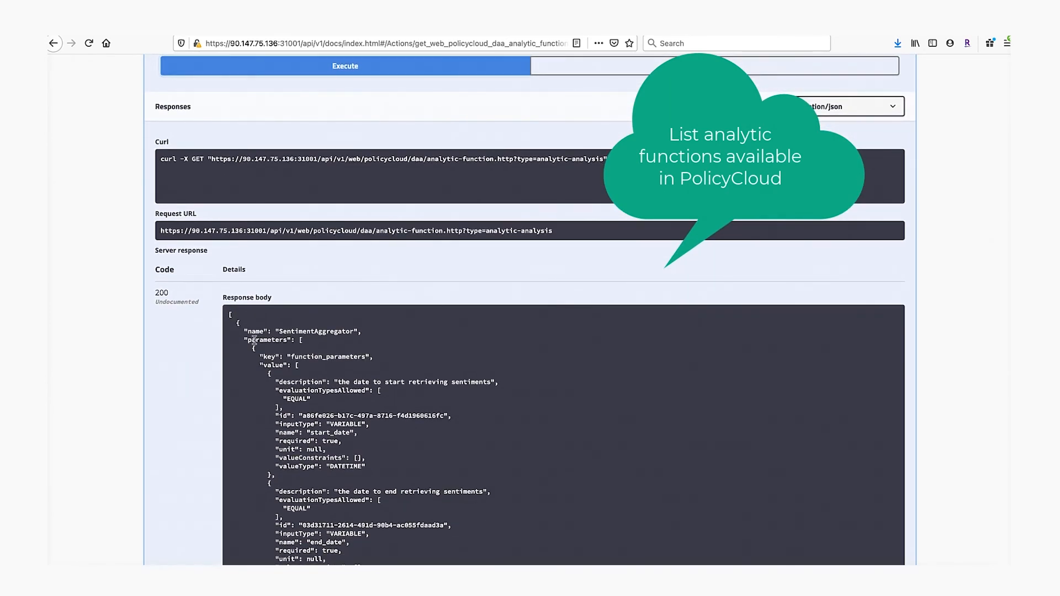
drag(245, 334, 362, 332)
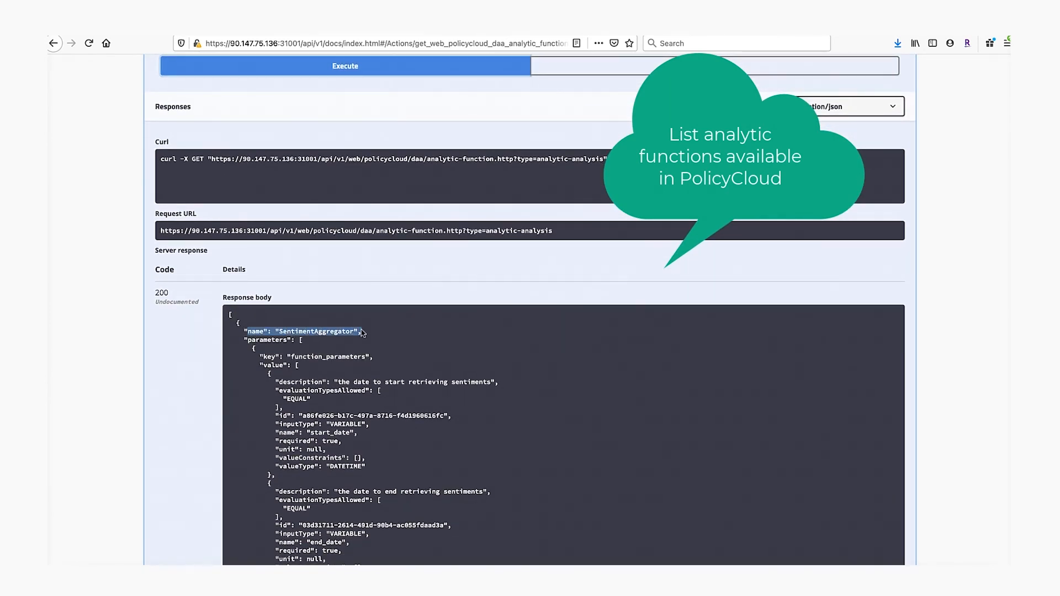
drag(265, 358, 372, 489)
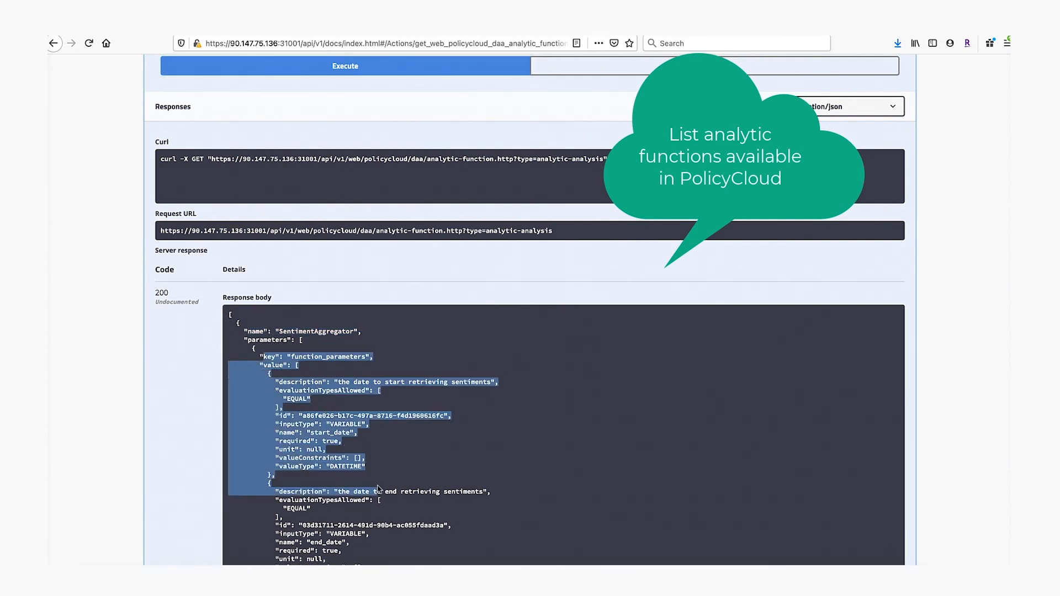
click(378, 489)
scroll(379, 485, down, 7)
scroll(382, 480, down, 4)
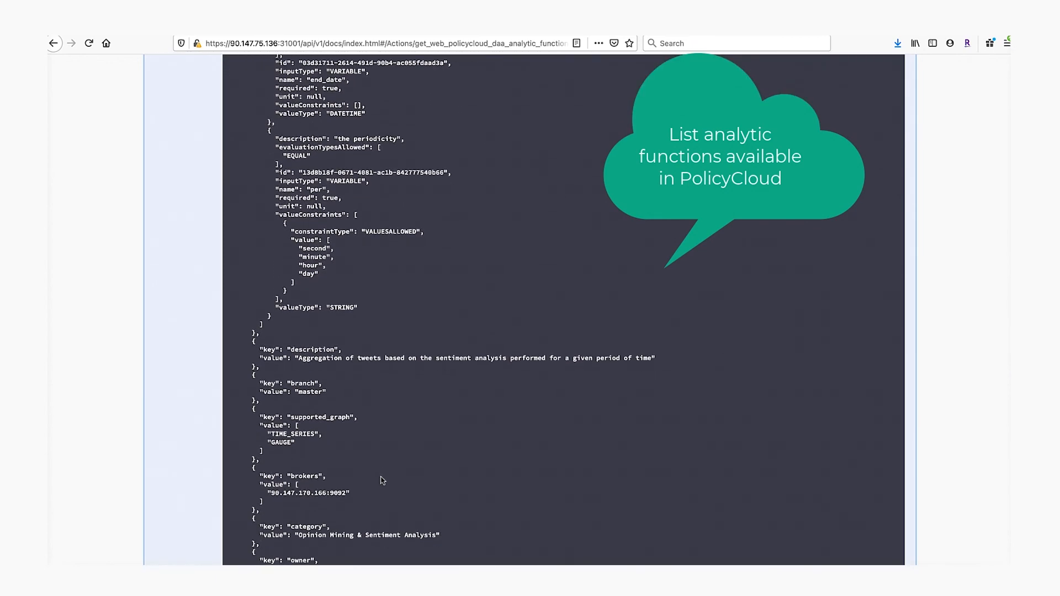